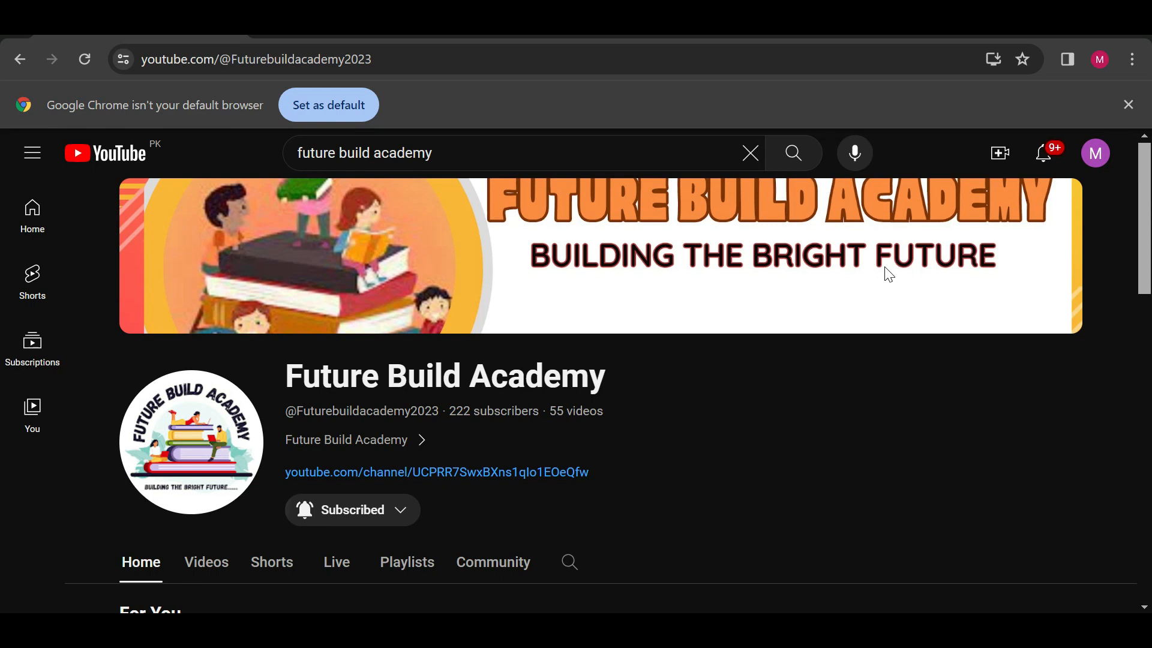
Look through the Future Build Academy YouTube channel and return to the search results
scroll(889, 274, down, 8)
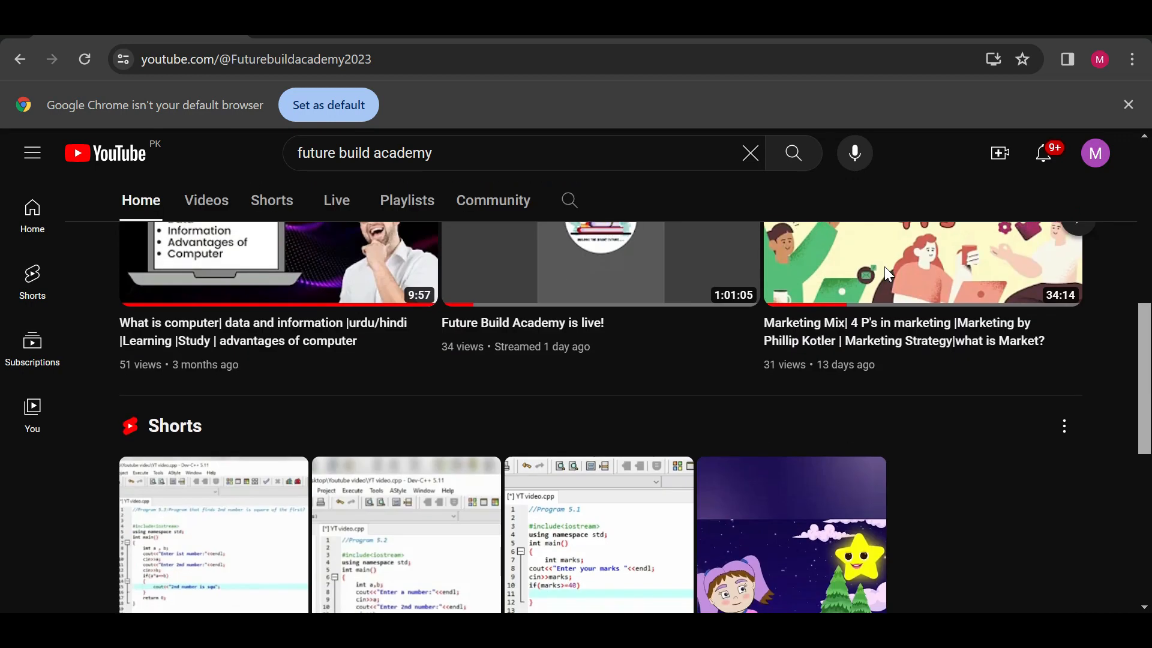
scroll(886, 271, down, 7)
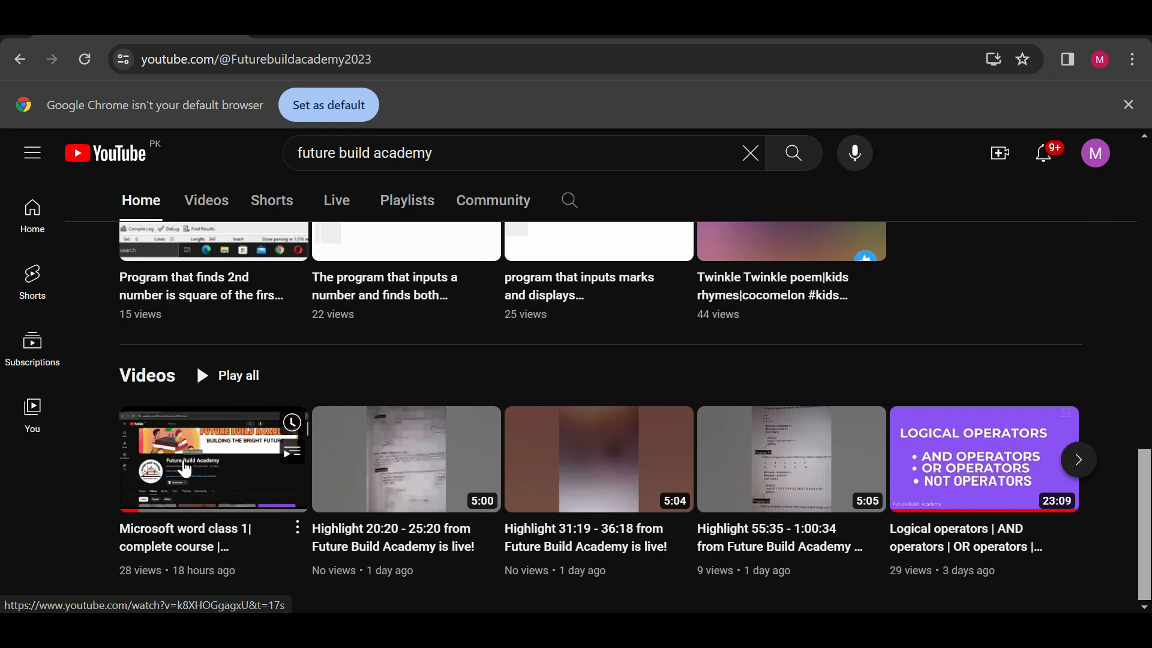
click(212, 201)
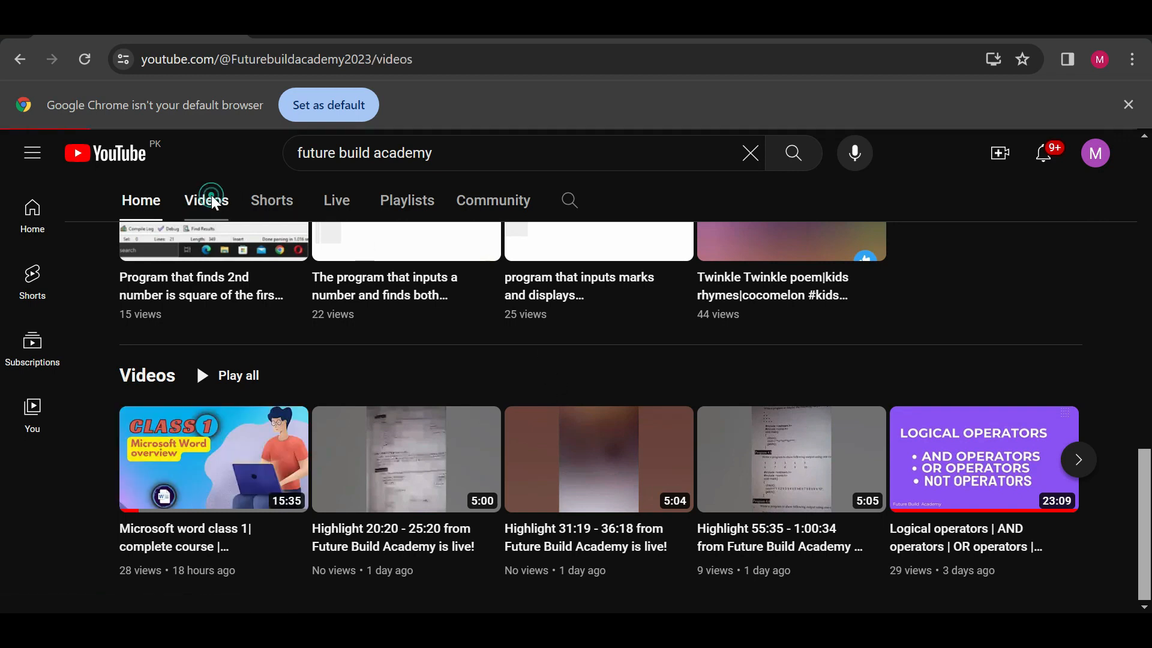
click(17, 56)
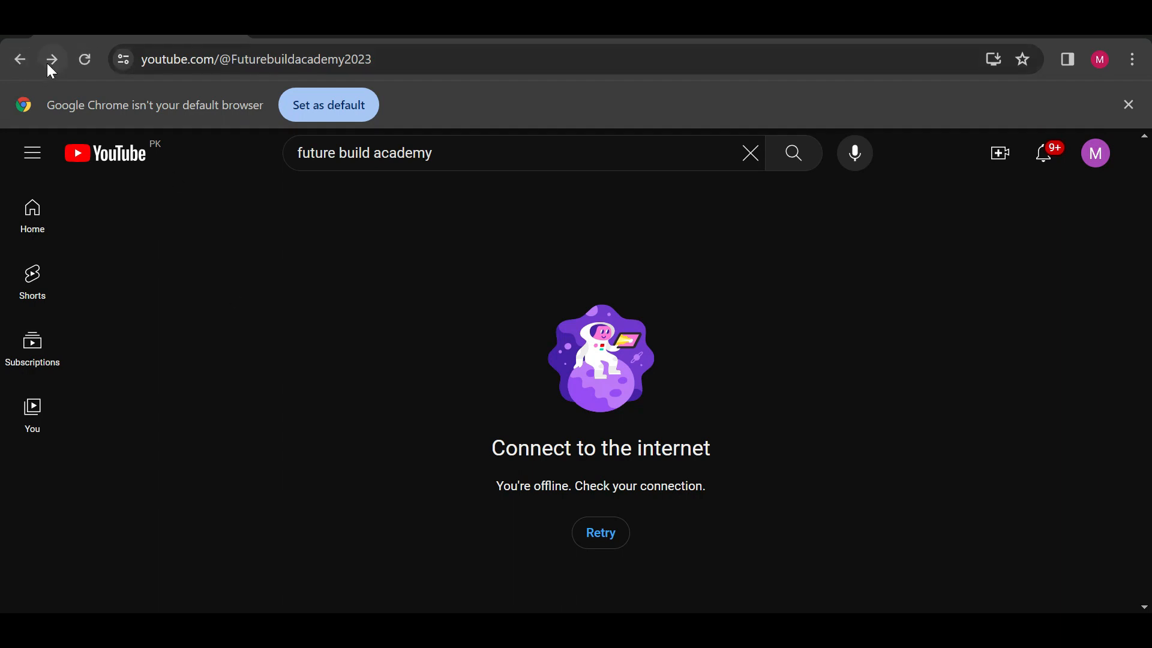
click(27, 65)
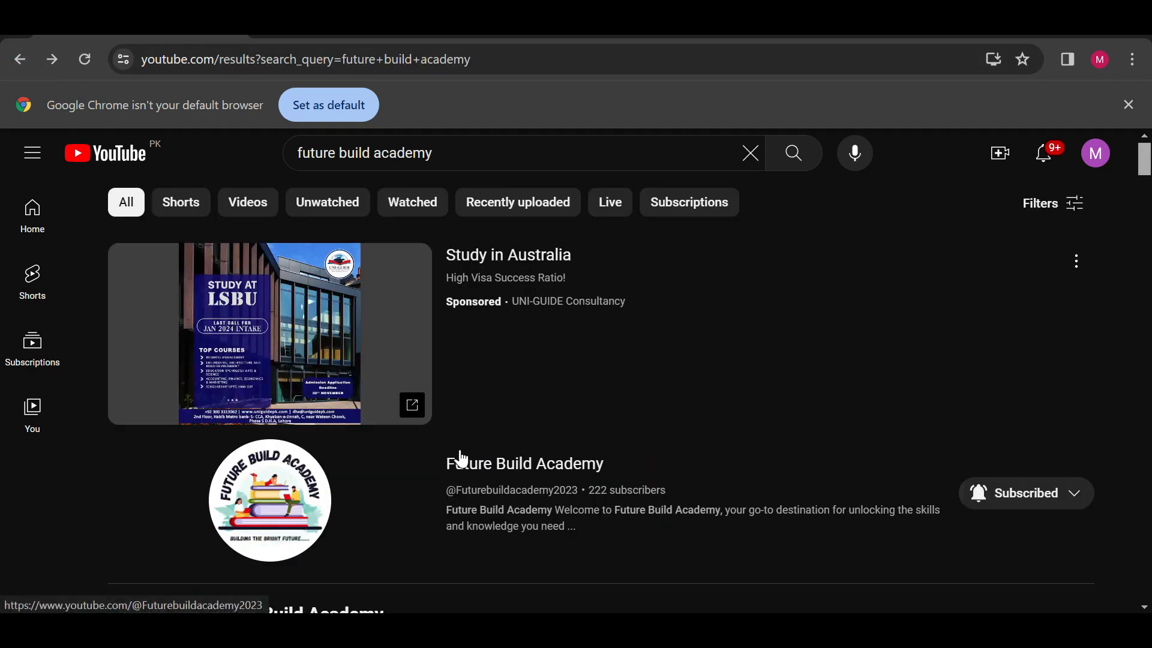
scroll(530, 487, down, 2)
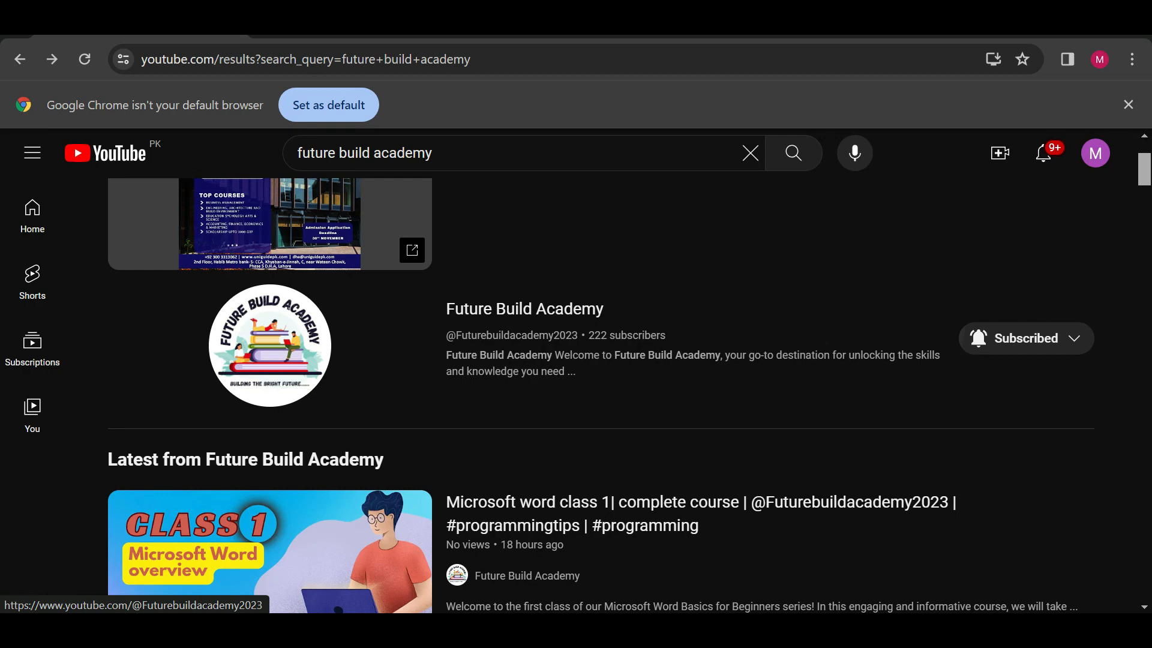
Switch to the blank Word document and write "Class 3:" and "Welcome to Future build academy" on two lines
key(alt+Tab)
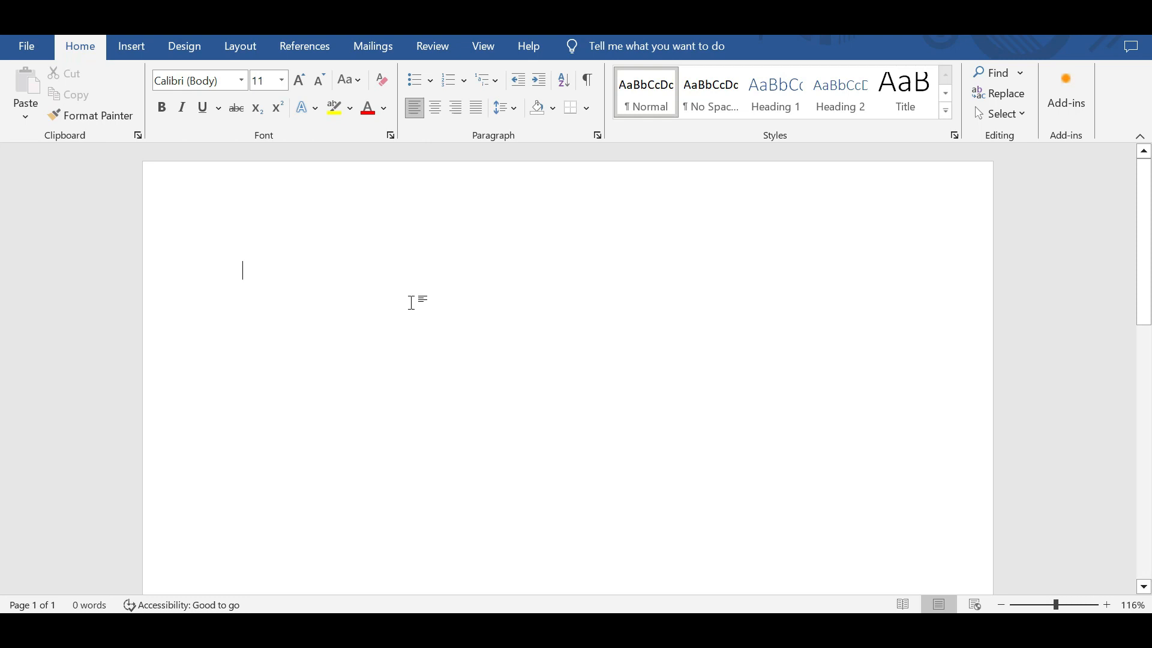
click(257, 243)
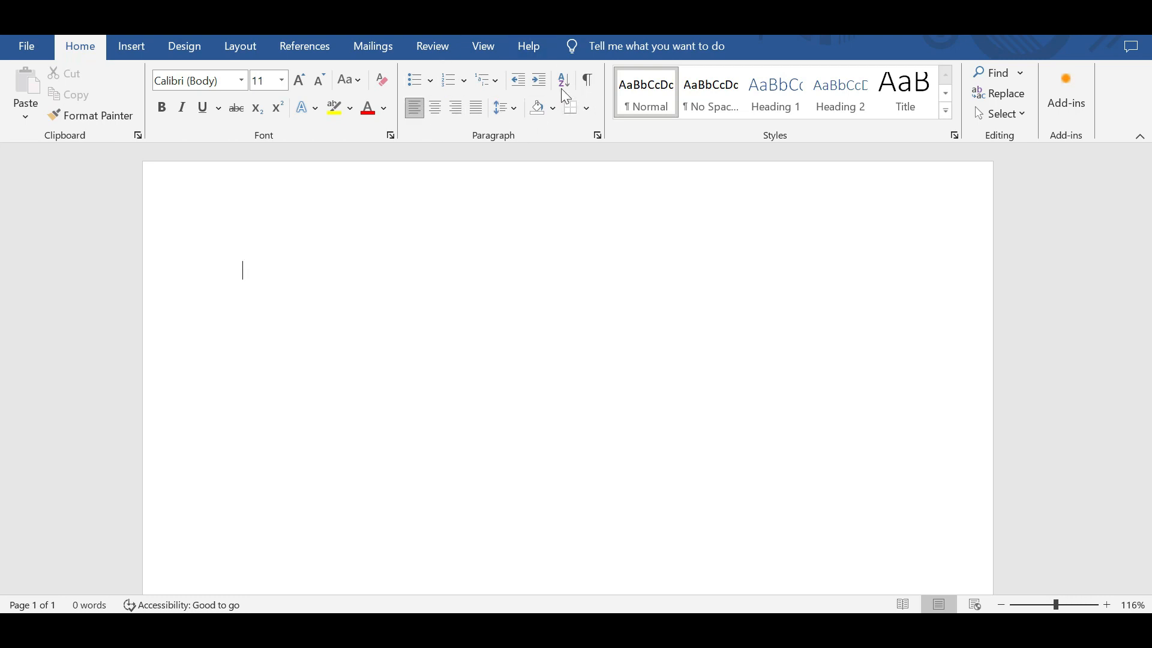
click(252, 260)
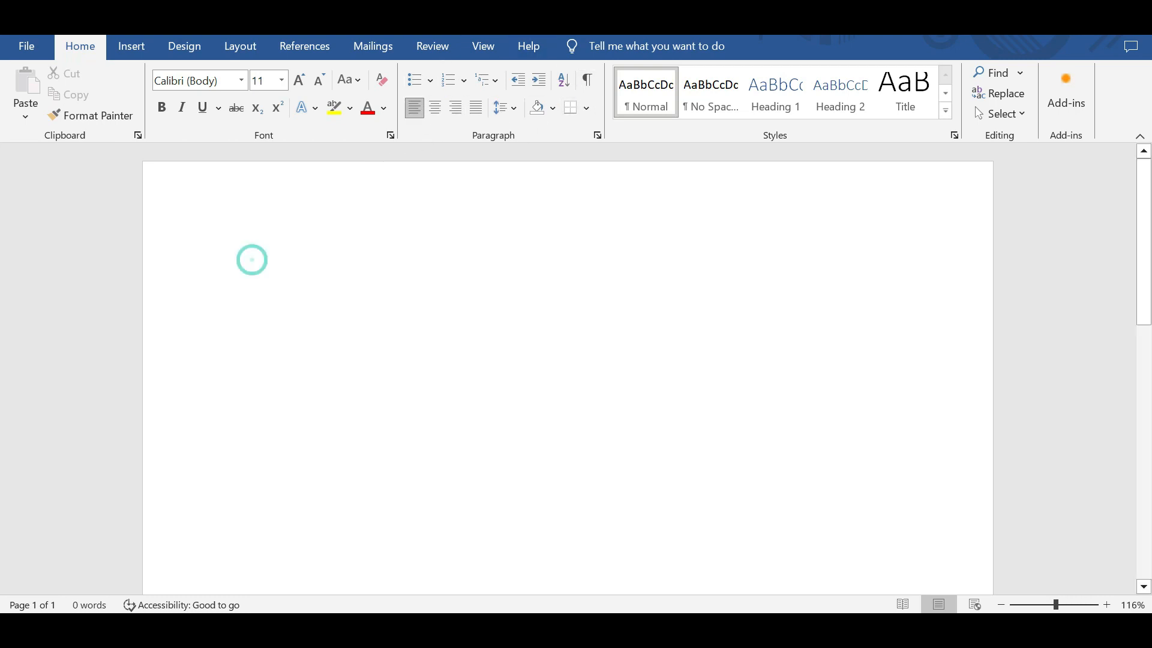
text(Cla)
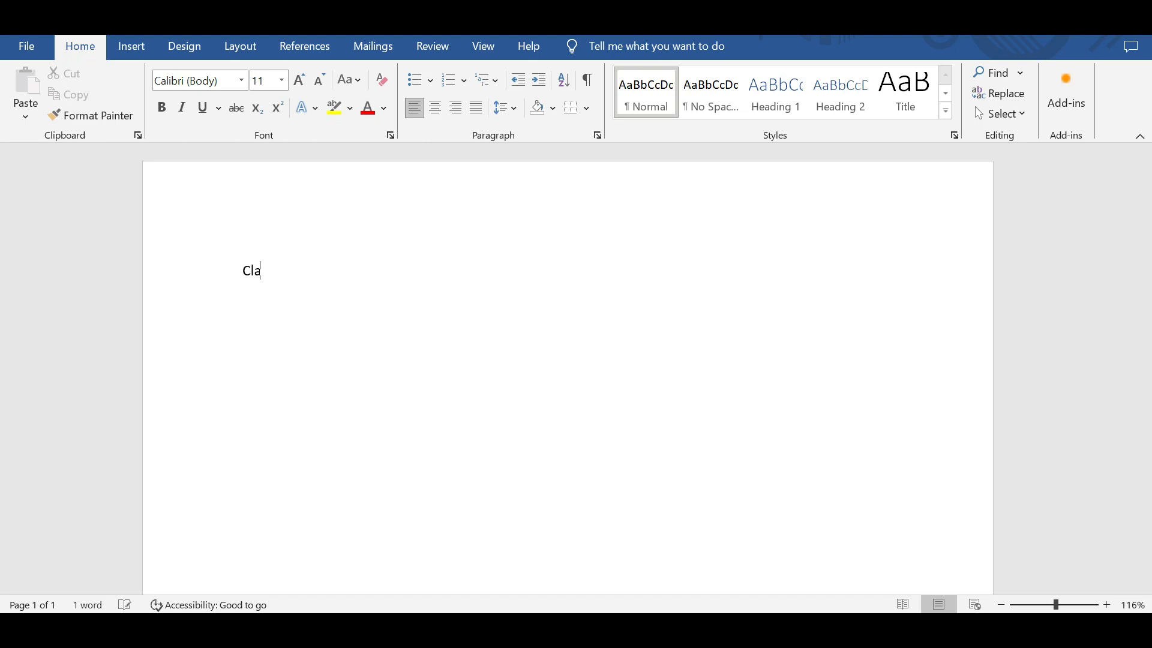
text(ss 3)
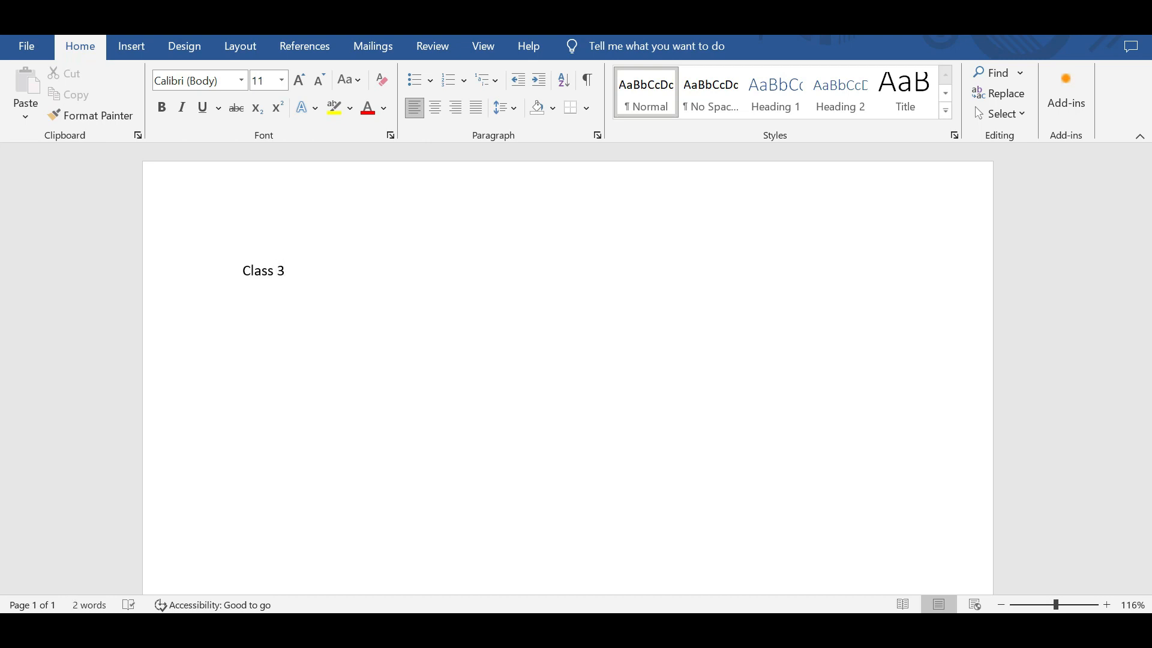
text(: Welcome to Future b)
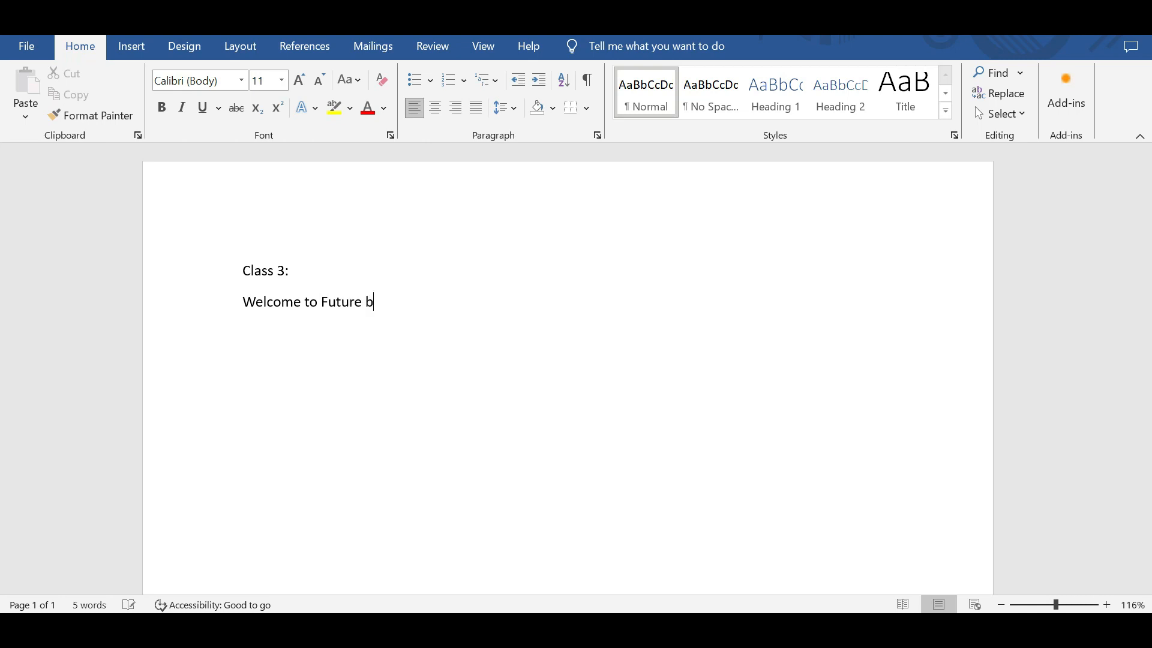
text(uild academy)
key(Return)
Format both text lines in Times New Roman at font size 48
drag(458, 302, 430, 169)
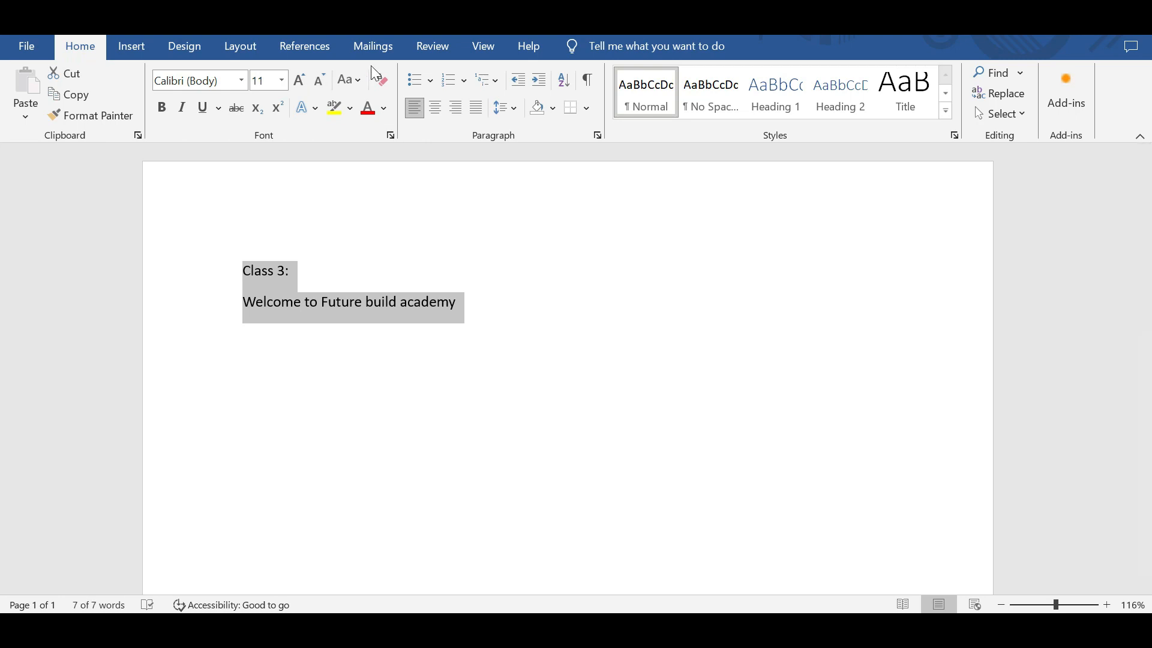
click(242, 80)
click(456, 247)
click(241, 79)
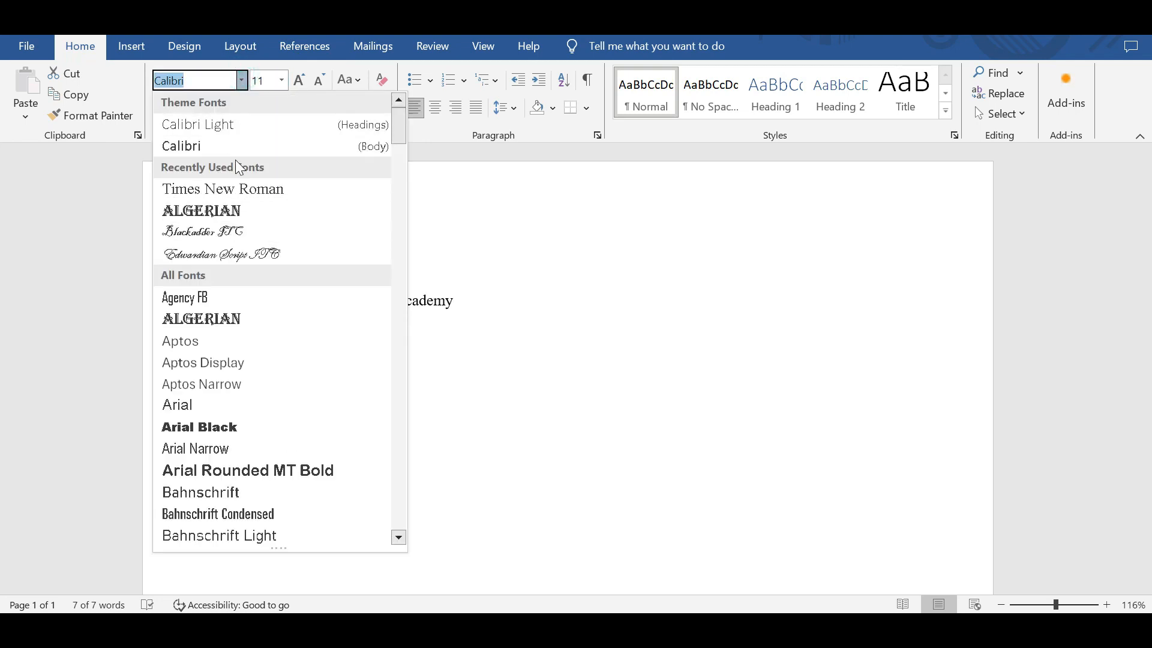
click(234, 184)
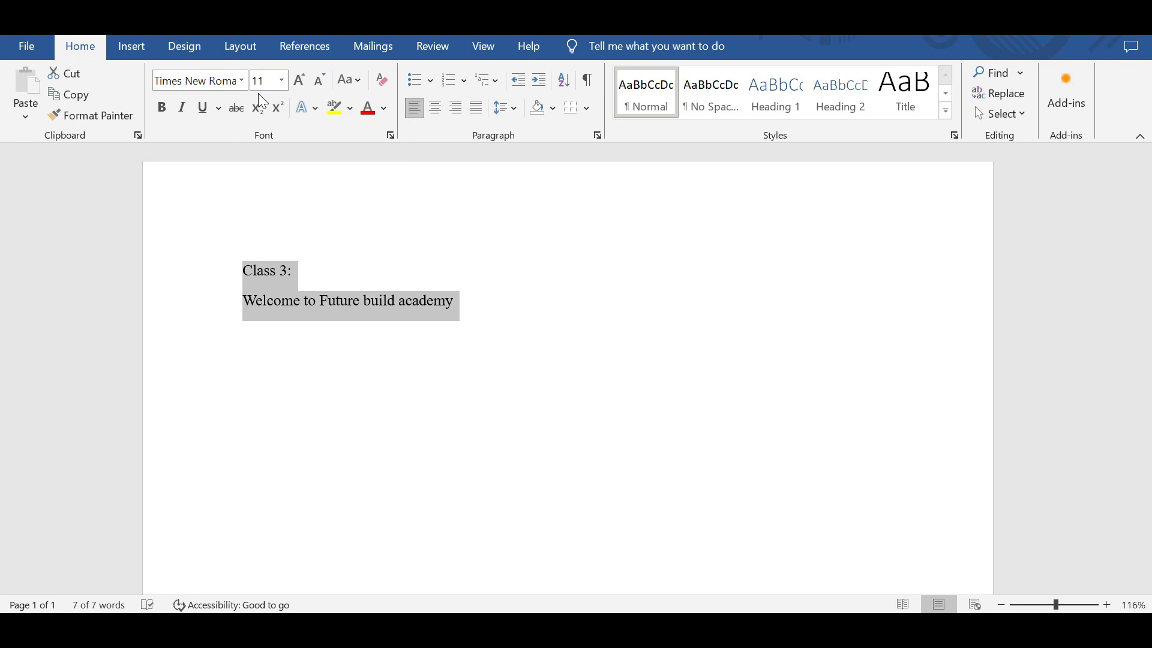
click(283, 80)
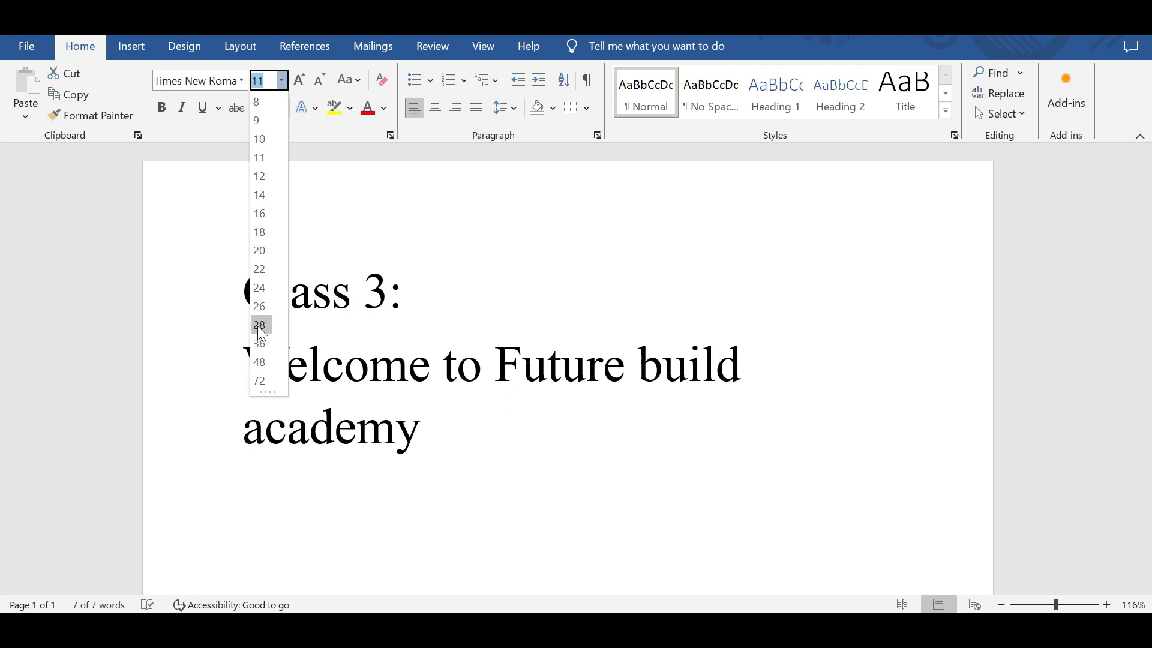
click(259, 357)
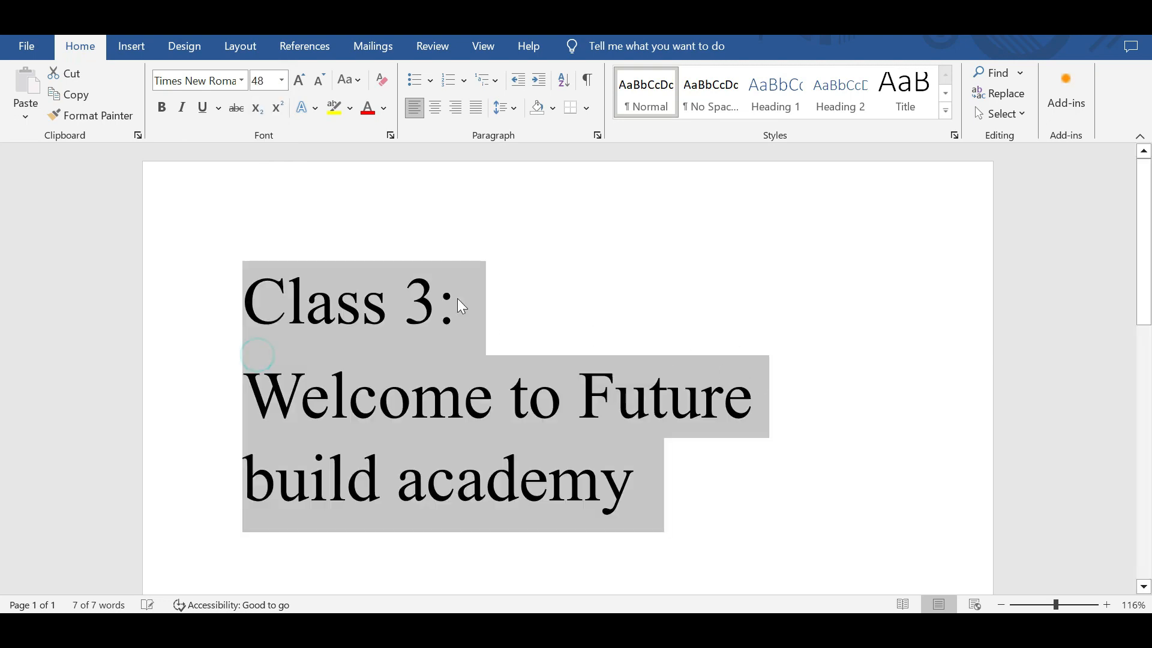
Enlarge the font of both lines beyond 90 in increments, and shrink it back down to size 28
click(298, 80)
click(299, 80)
click(299, 80)
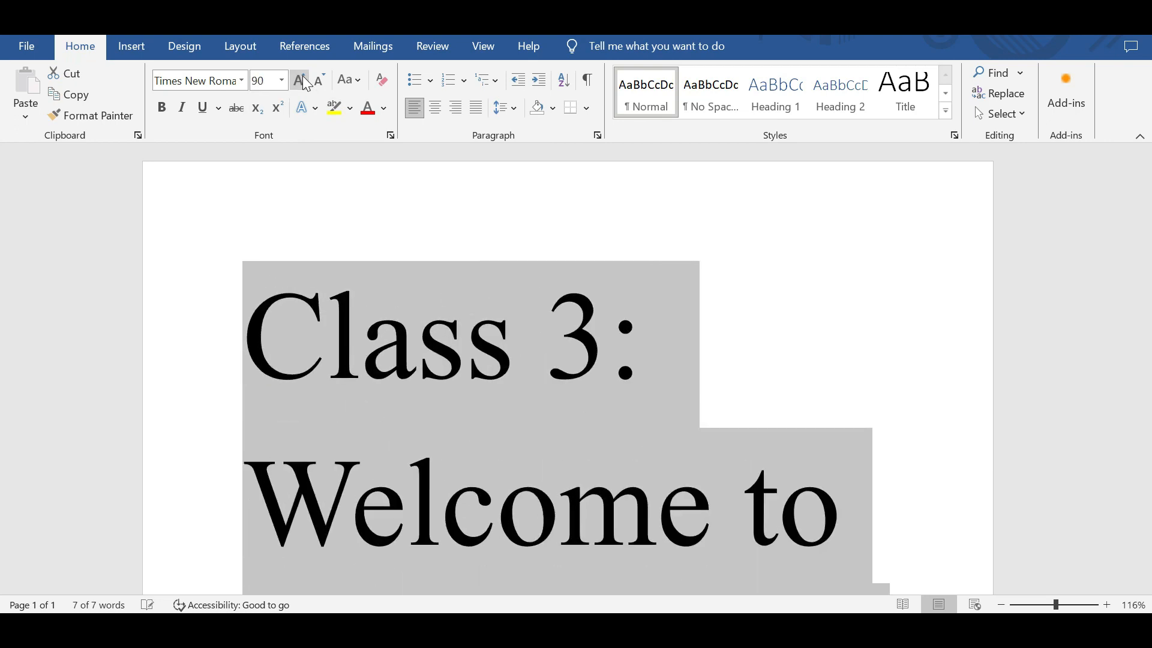
click(303, 77)
click(303, 76)
click(315, 78)
click(315, 78)
click(315, 78)
click(315, 78)
click(315, 78)
double_click(315, 78)
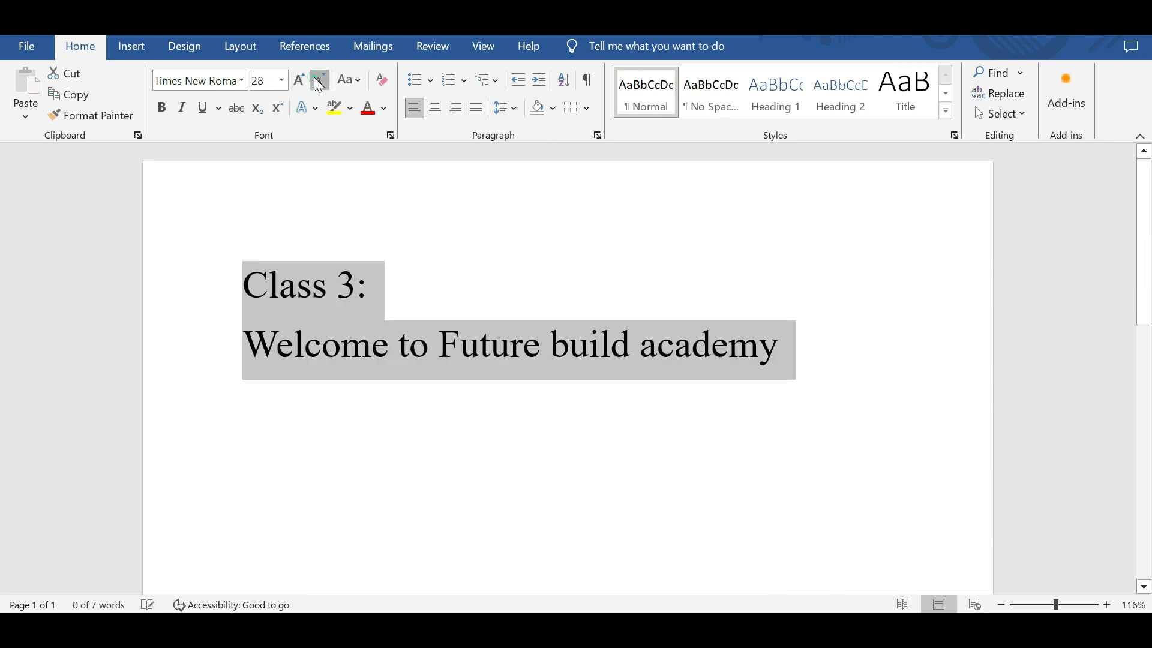
Make both text lines bold, italic and underlined
click(163, 109)
click(182, 109)
click(203, 109)
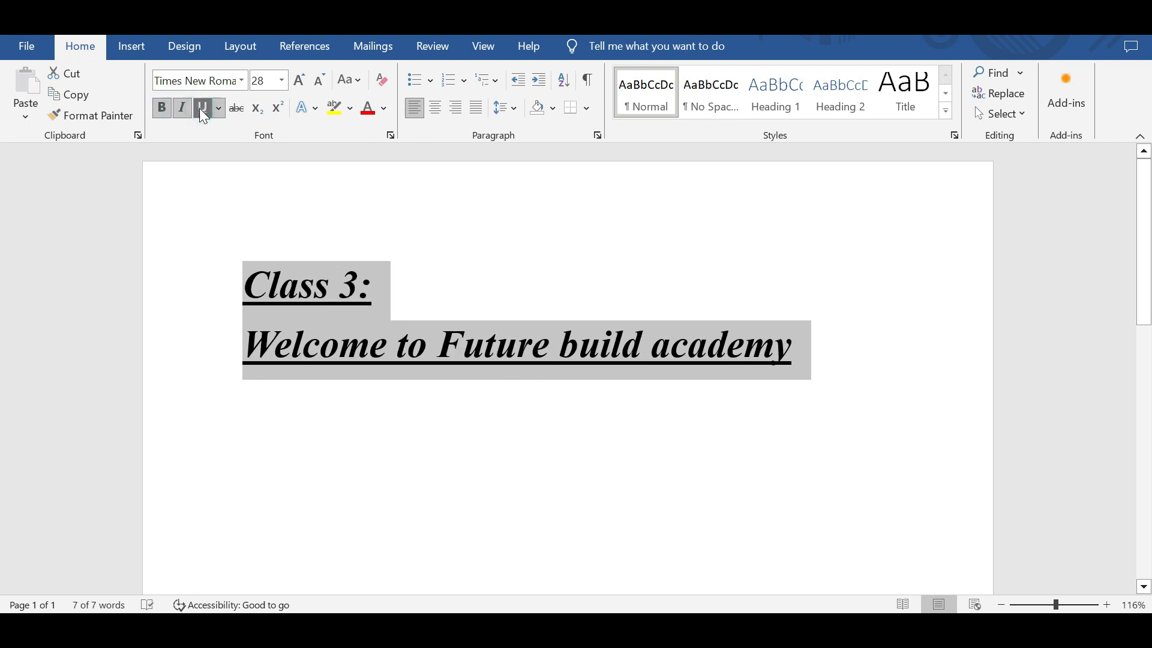
click(314, 110)
click(350, 109)
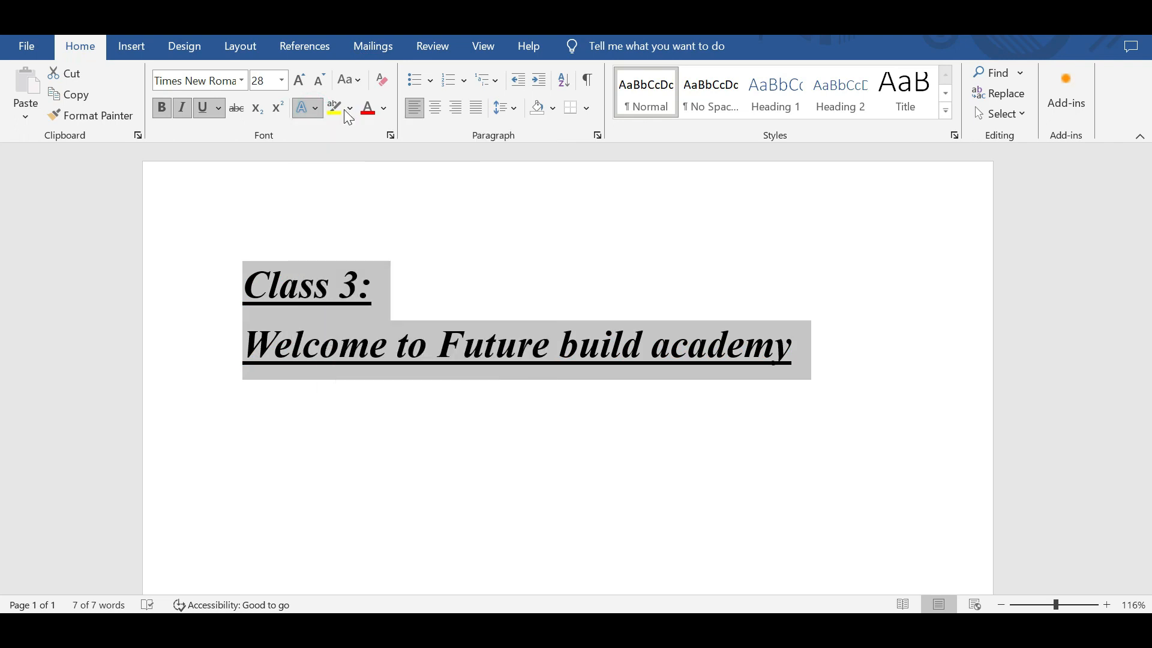
click(350, 109)
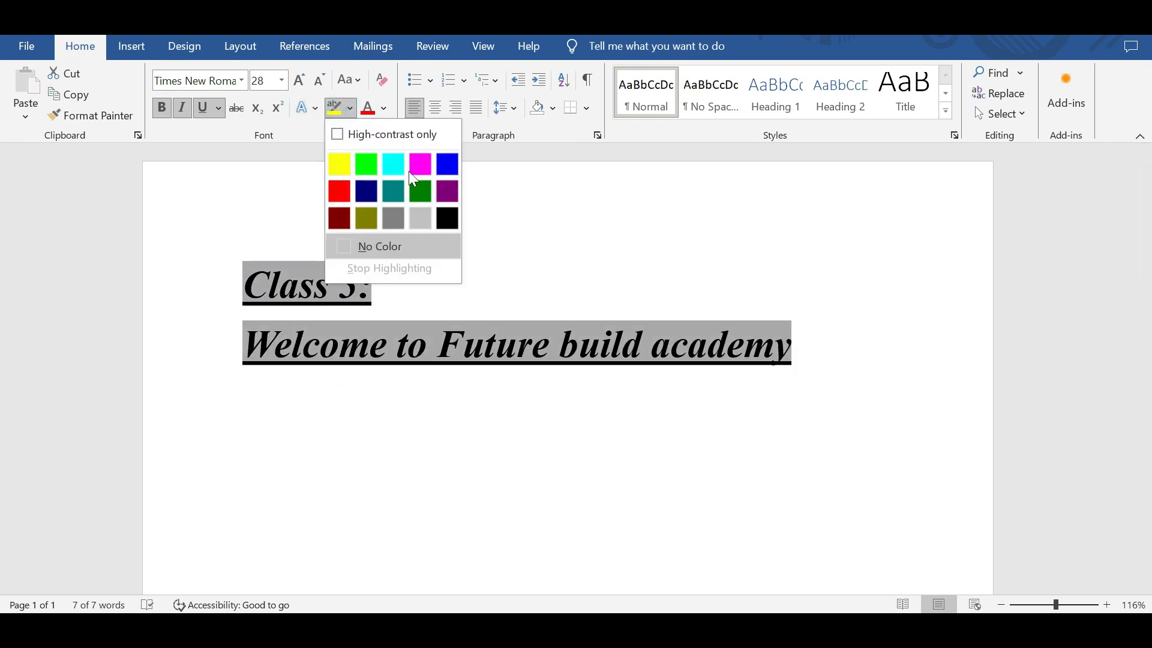
click(378, 106)
click(378, 106)
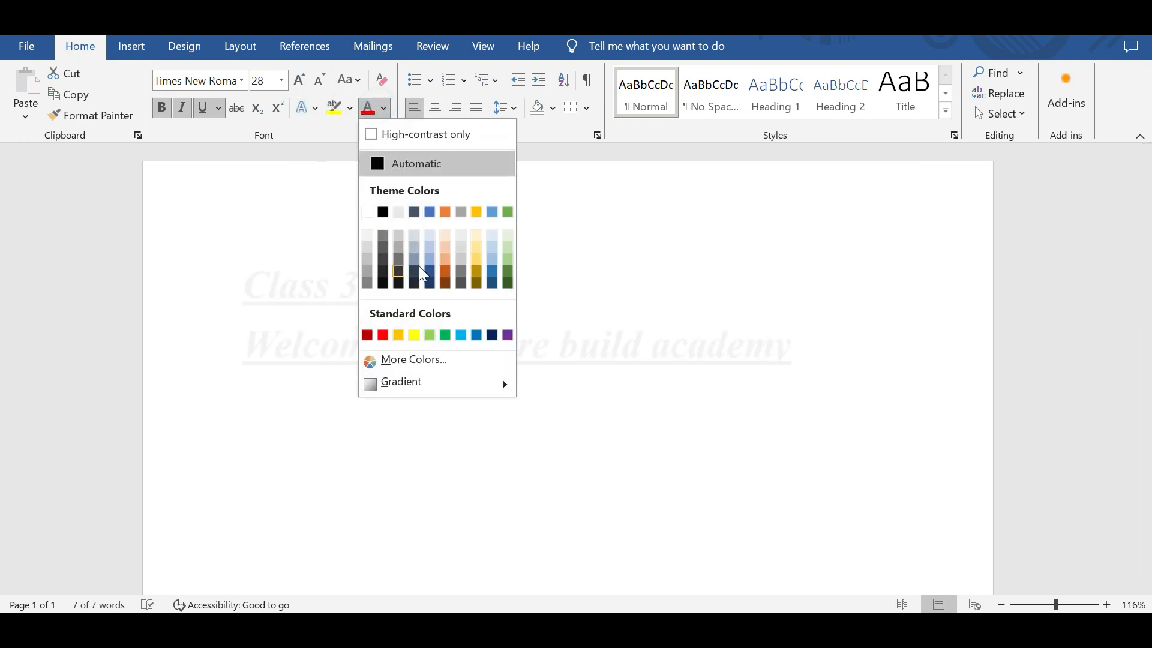
click(522, 258)
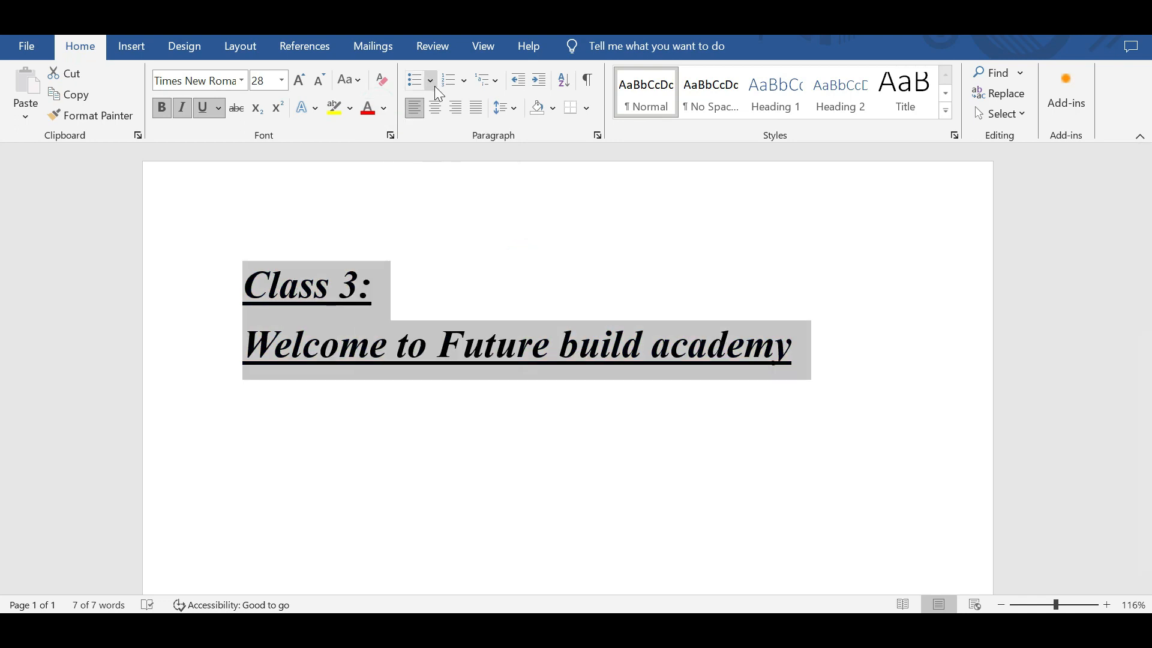
Turn both lines into a bulleted list with arrowhead bullets from the bullet library
click(413, 78)
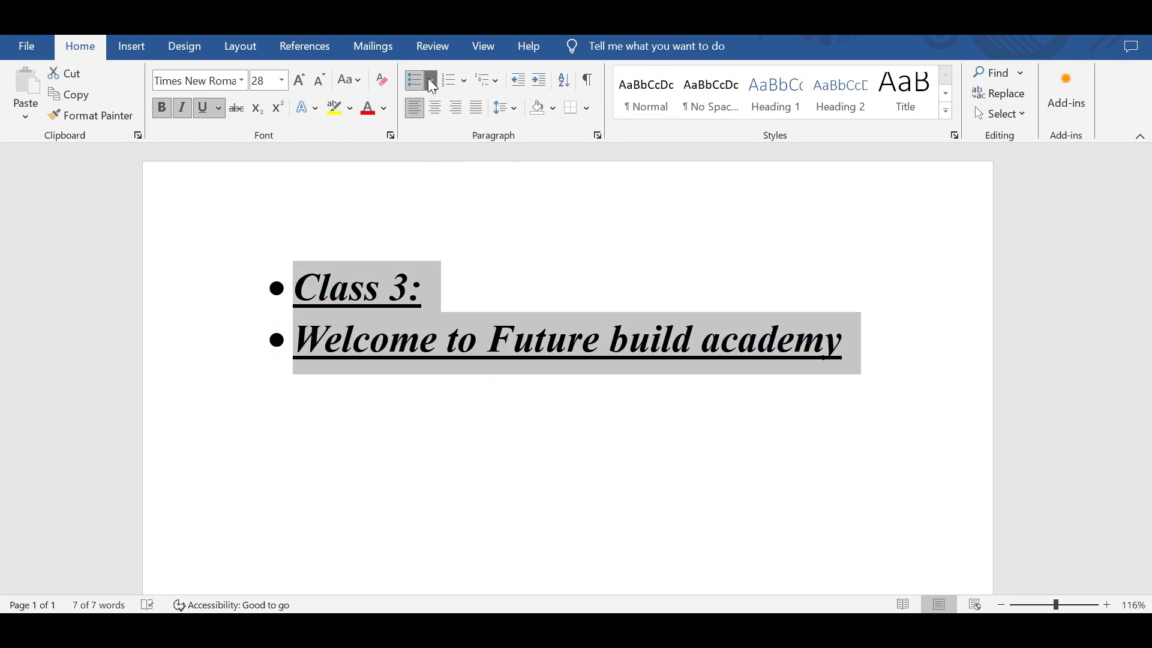
click(427, 78)
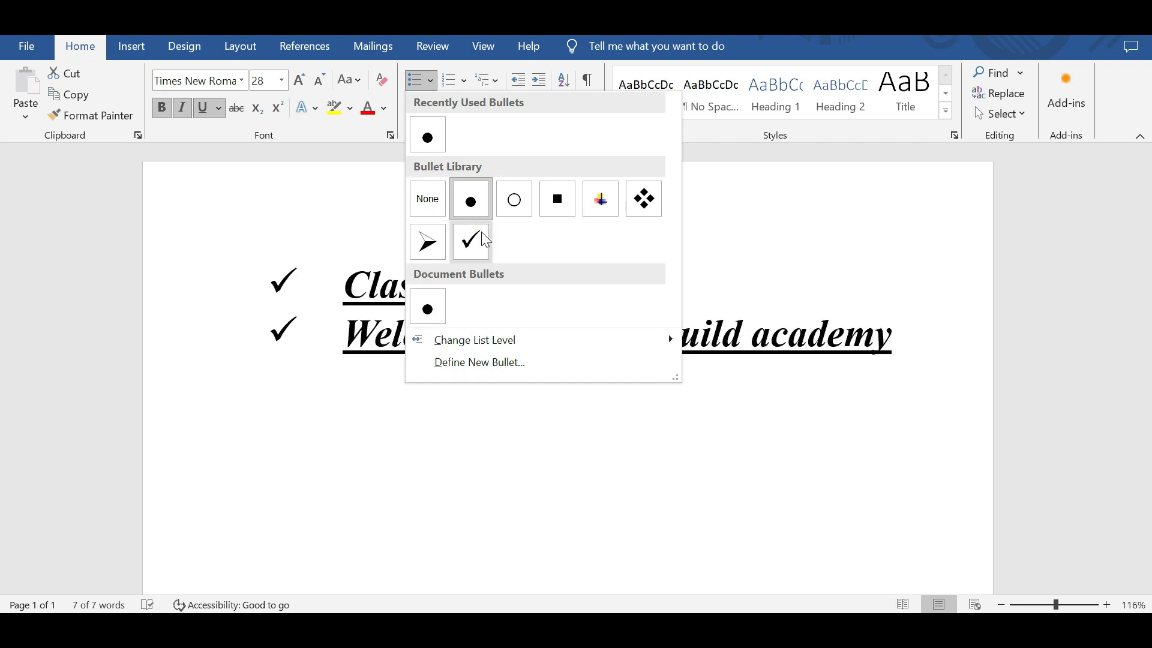
click(427, 242)
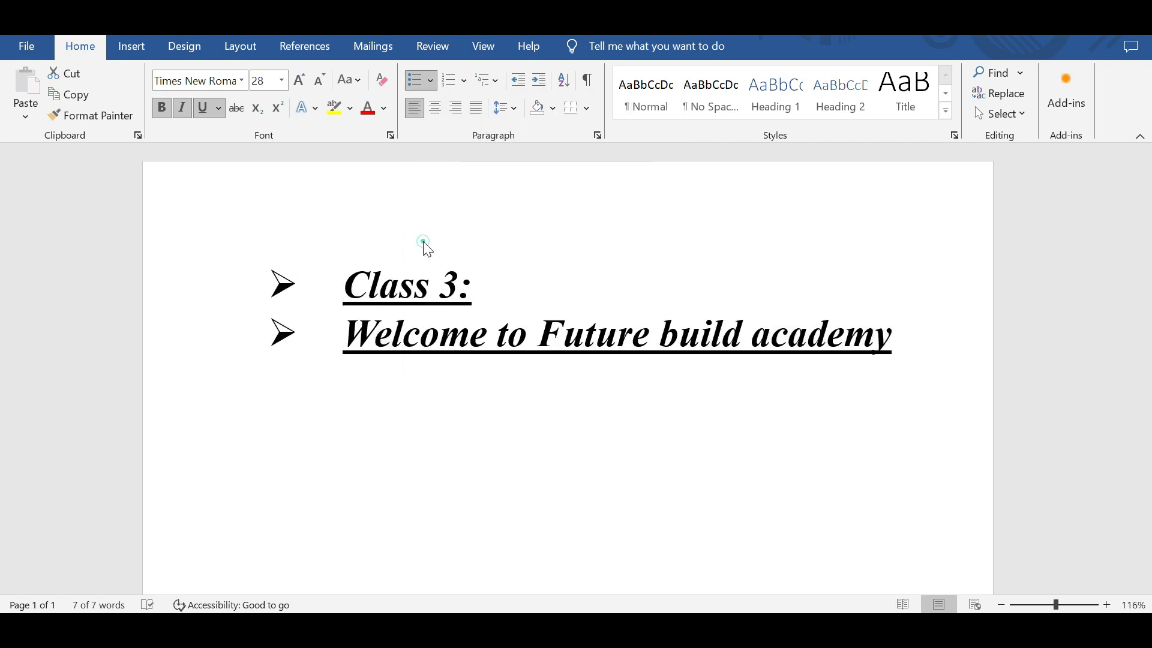
Apply the multilevel list format 1), a), i) to both lines
click(463, 81)
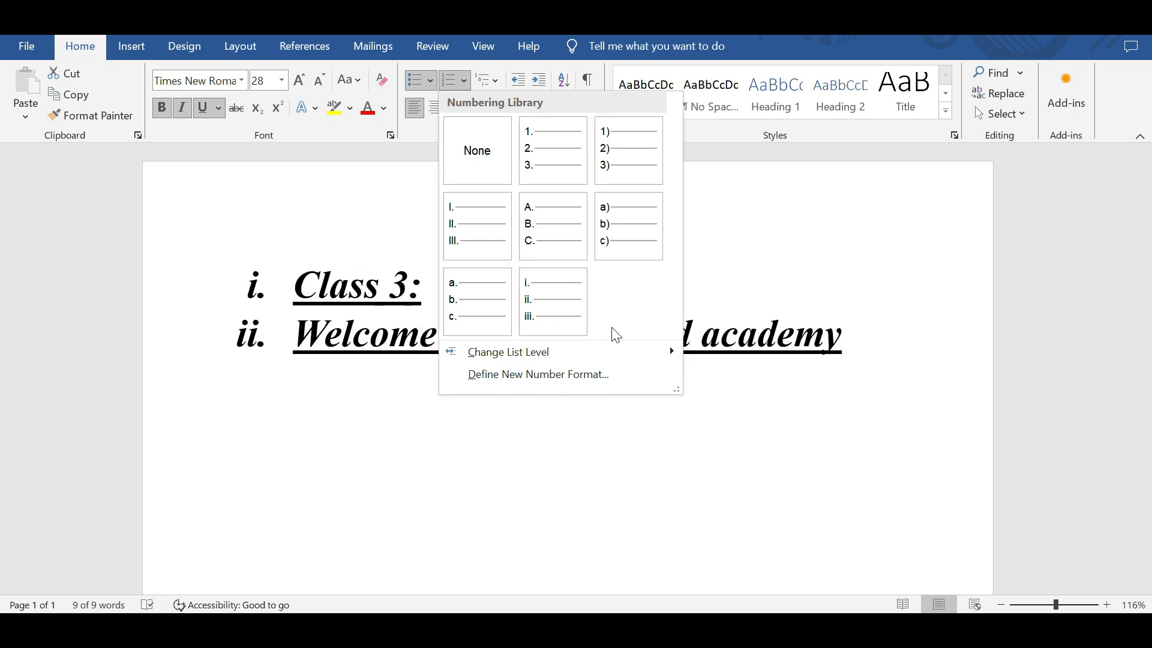
click(723, 169)
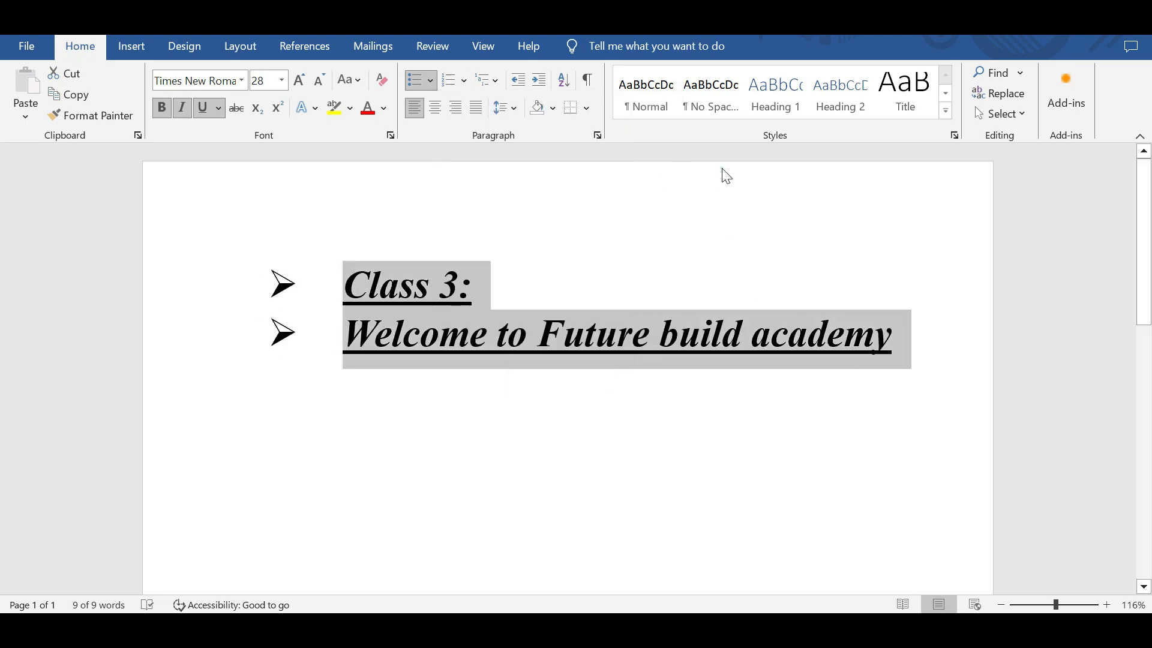
click(495, 82)
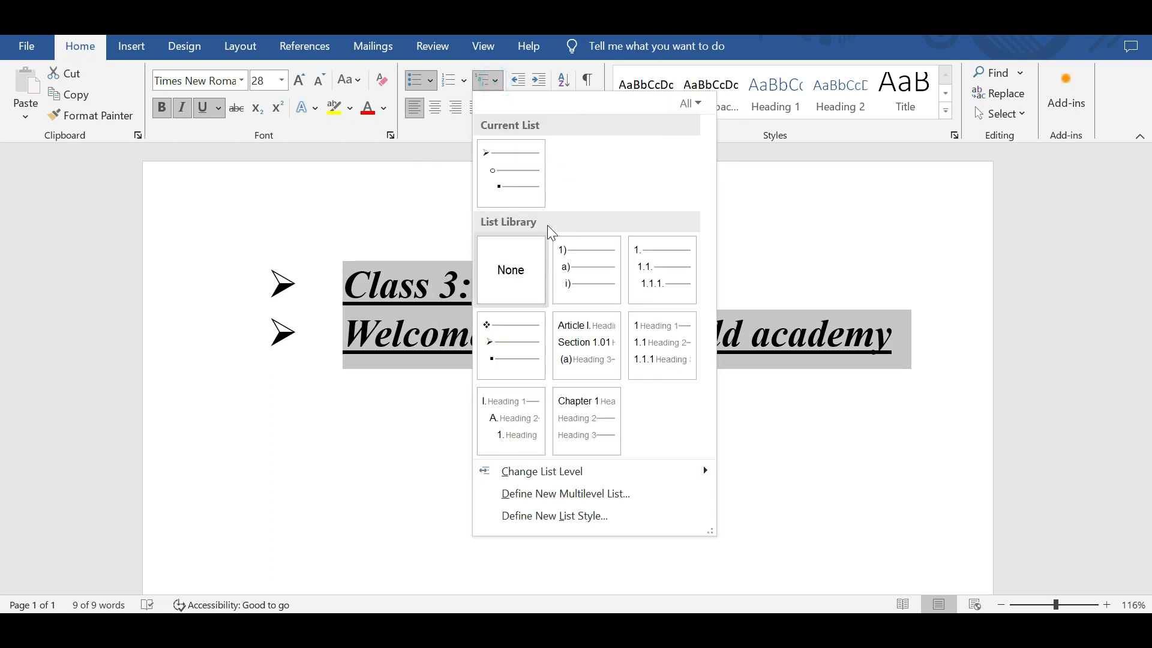
click(578, 255)
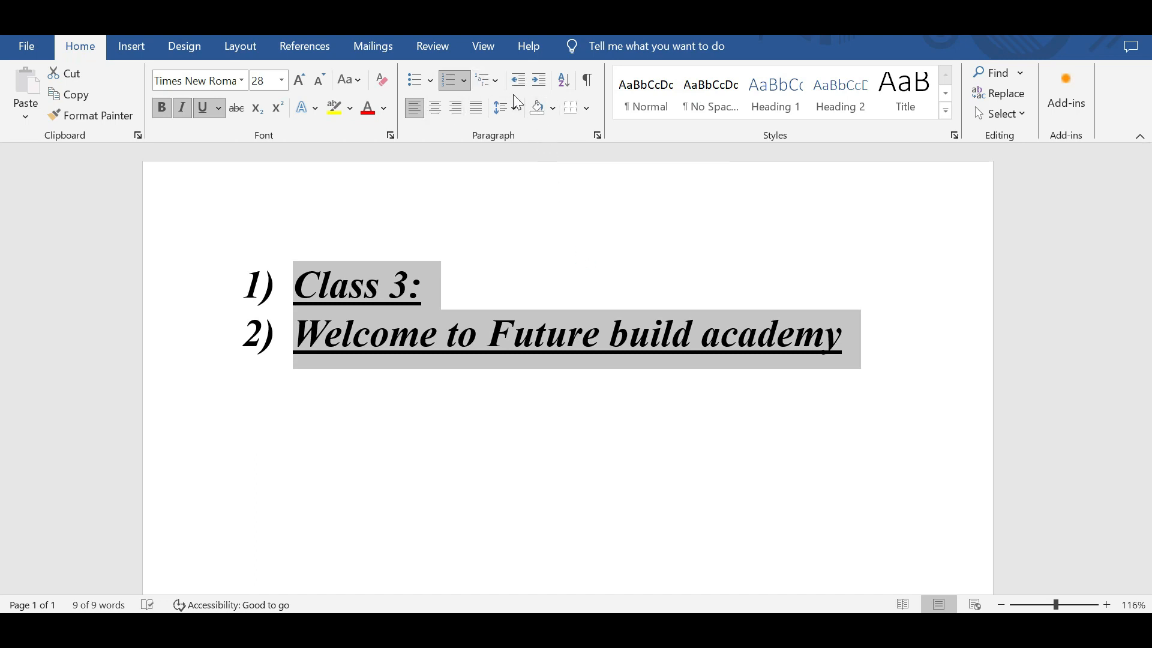
Try left, center and right alignment on the two list items, and finish with justified alignment
click(413, 115)
click(408, 110)
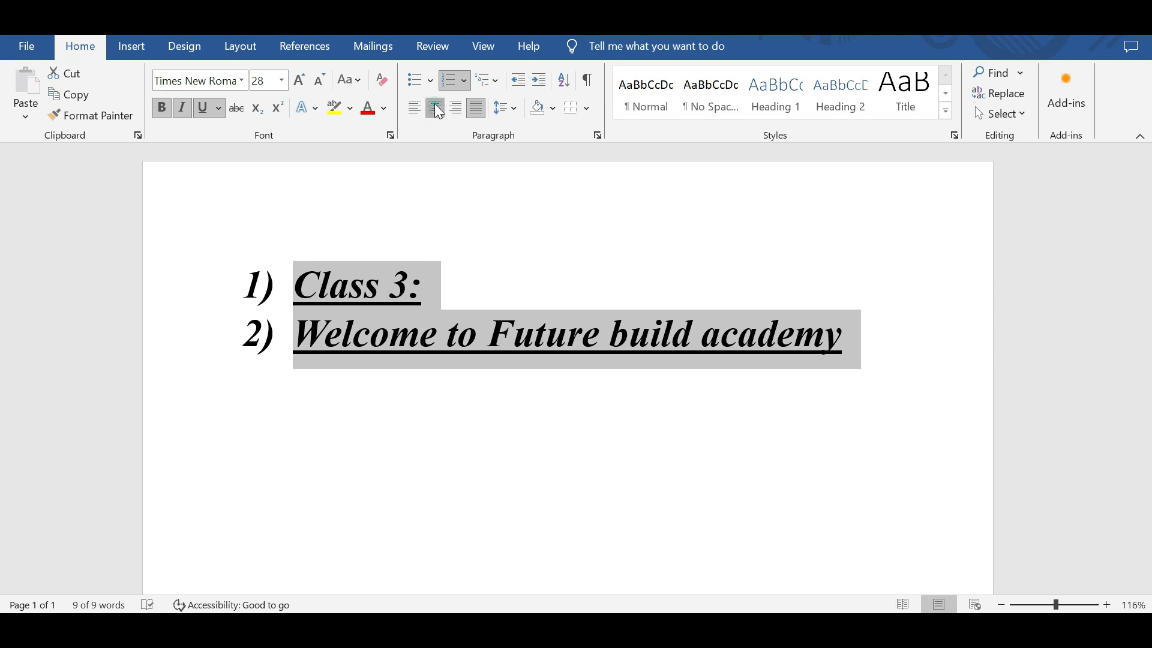
click(436, 108)
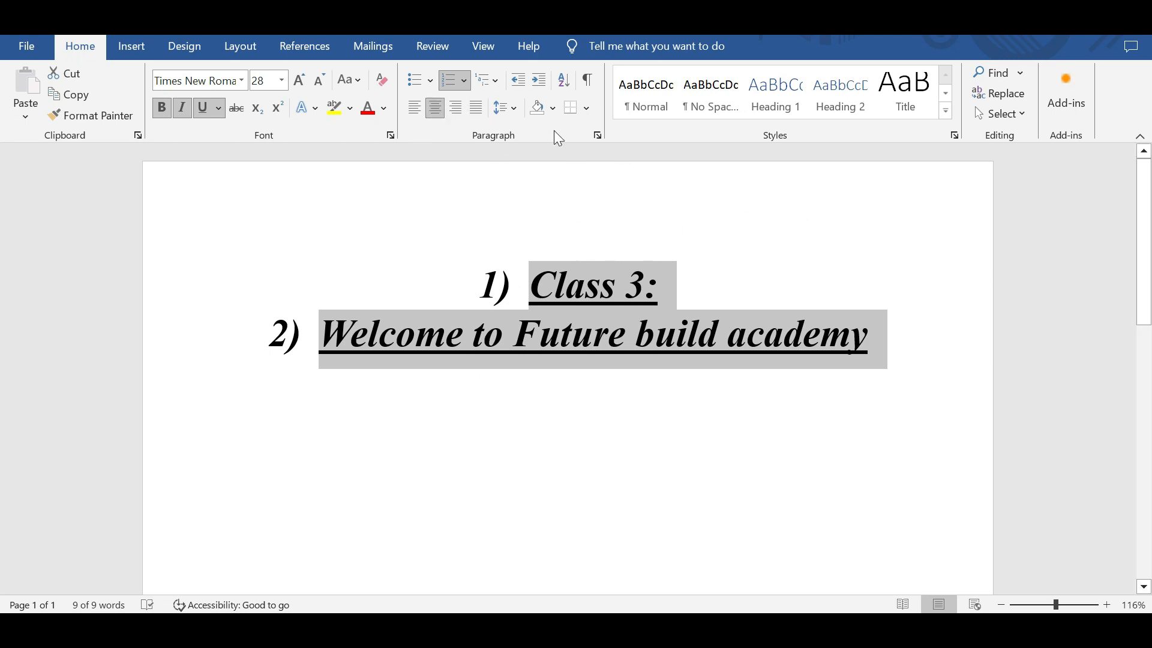
click(457, 110)
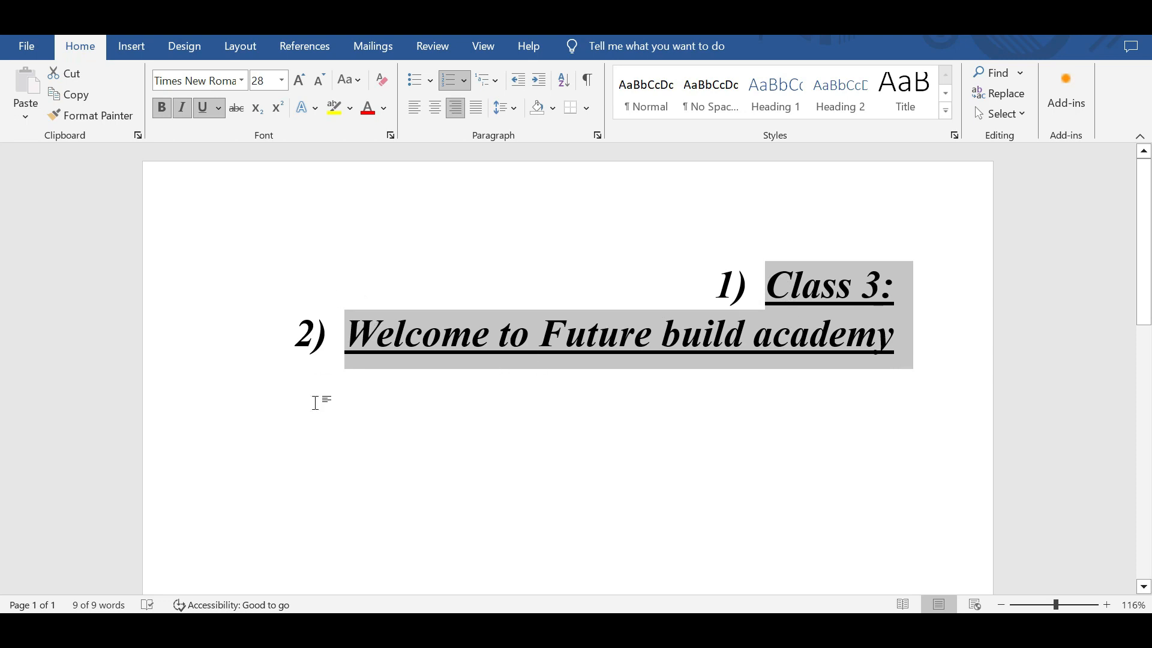
click(476, 104)
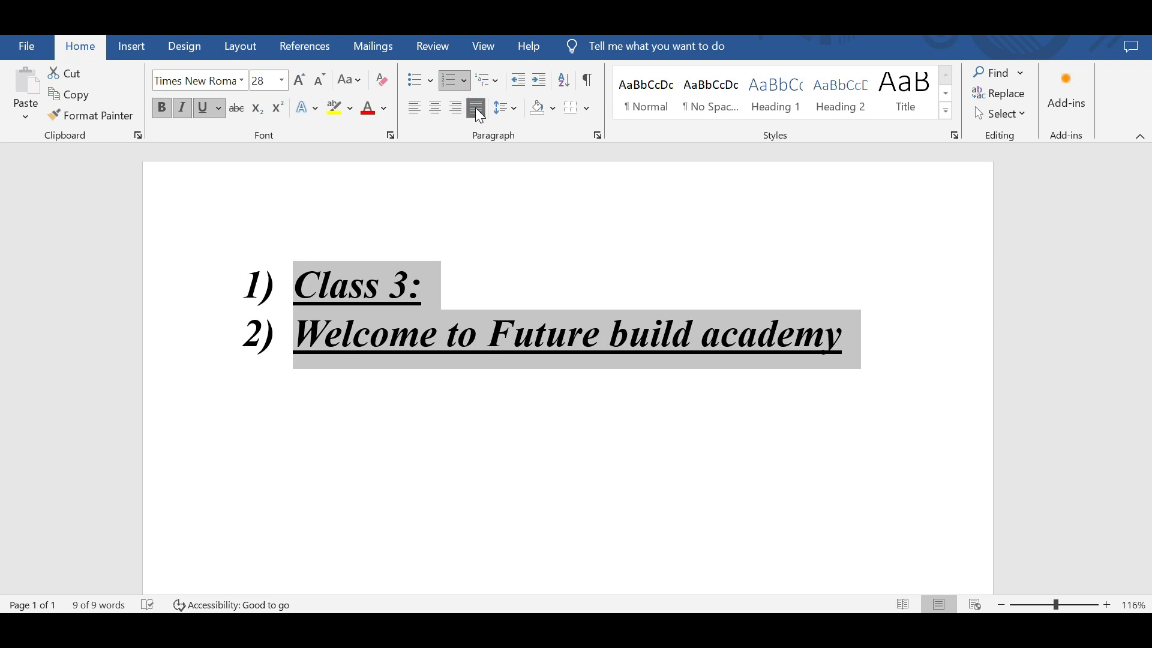
Review the alignment and outline level choices in the paragraph settings for the two list items
click(513, 110)
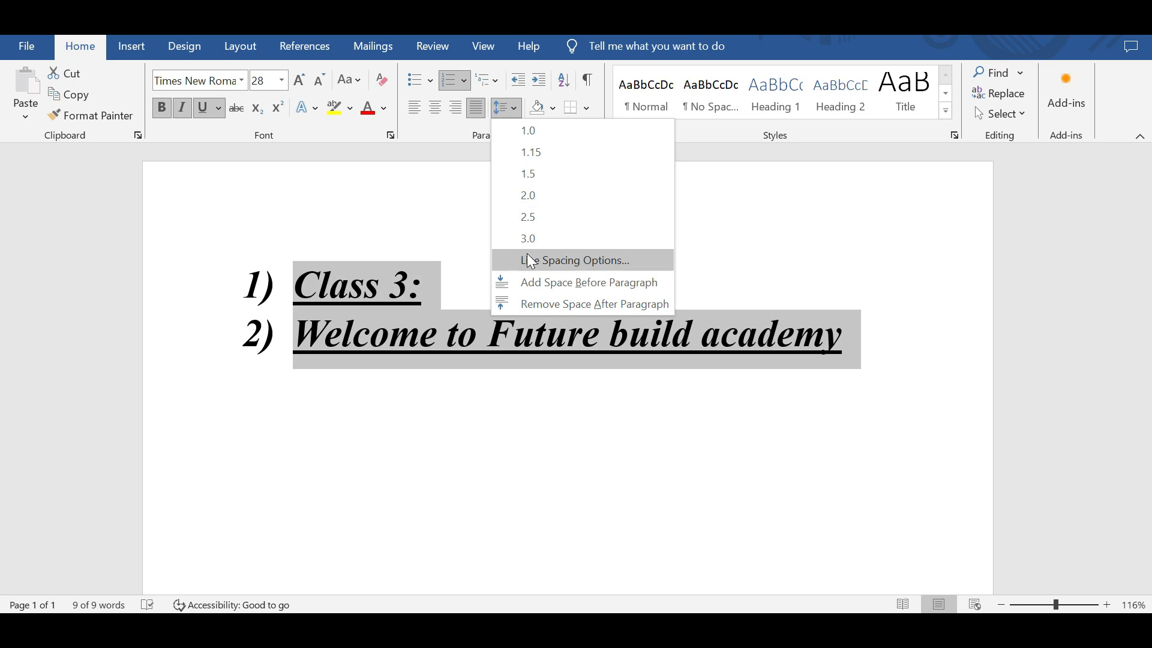
click(604, 260)
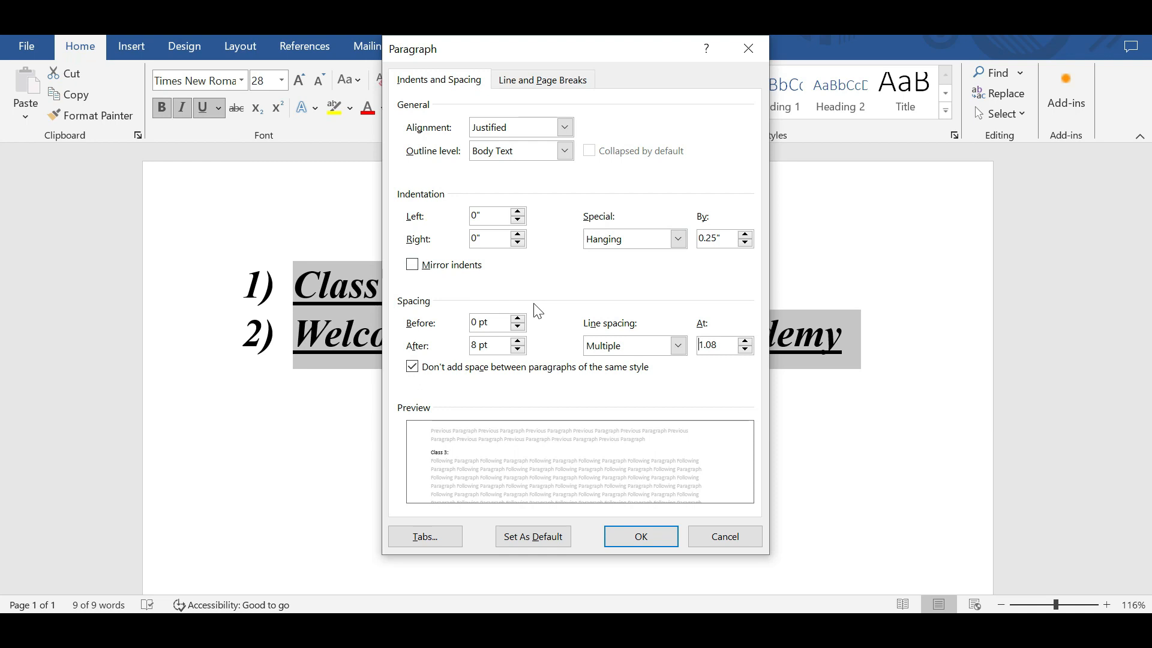
click(567, 128)
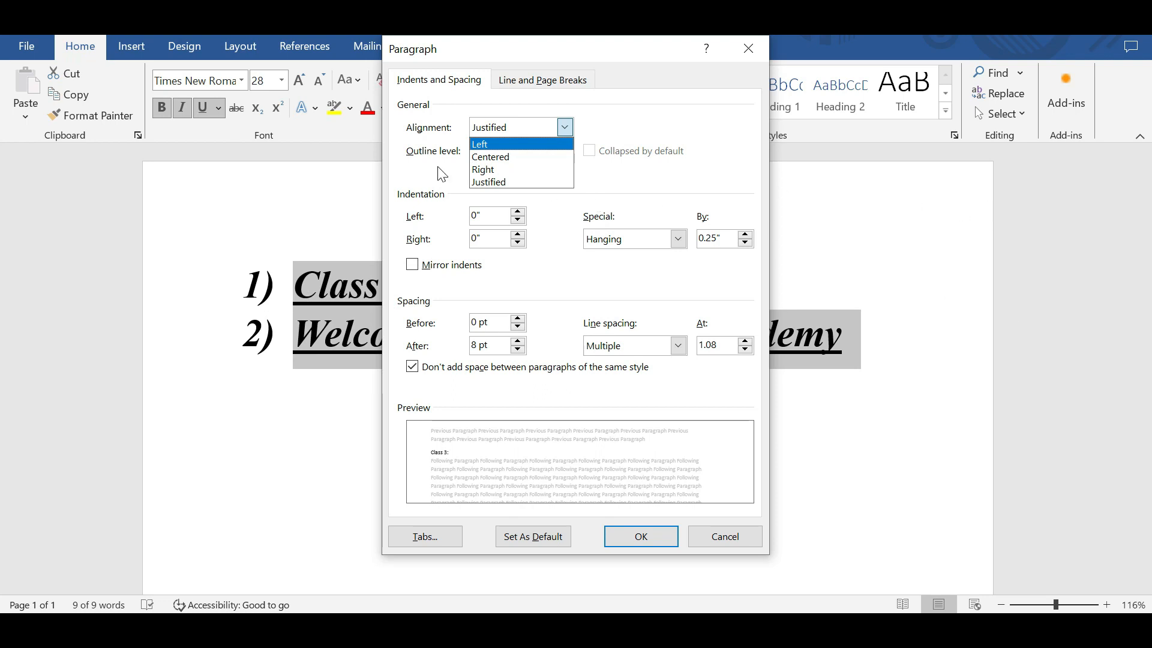
key(Down)
key(Down)
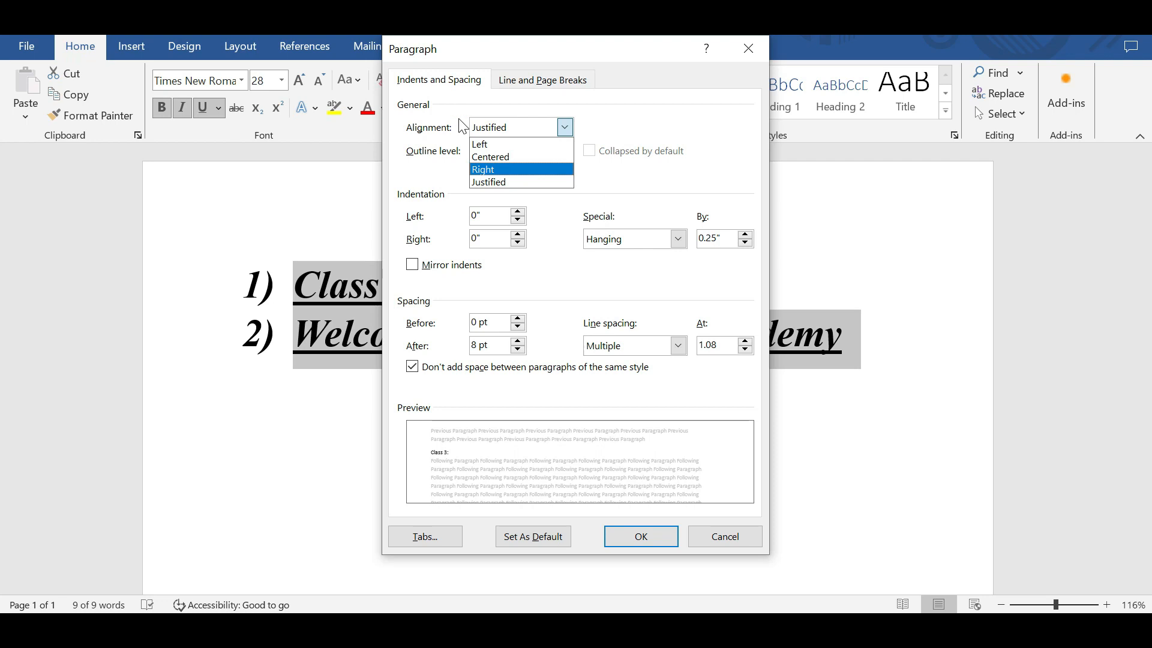
click(566, 133)
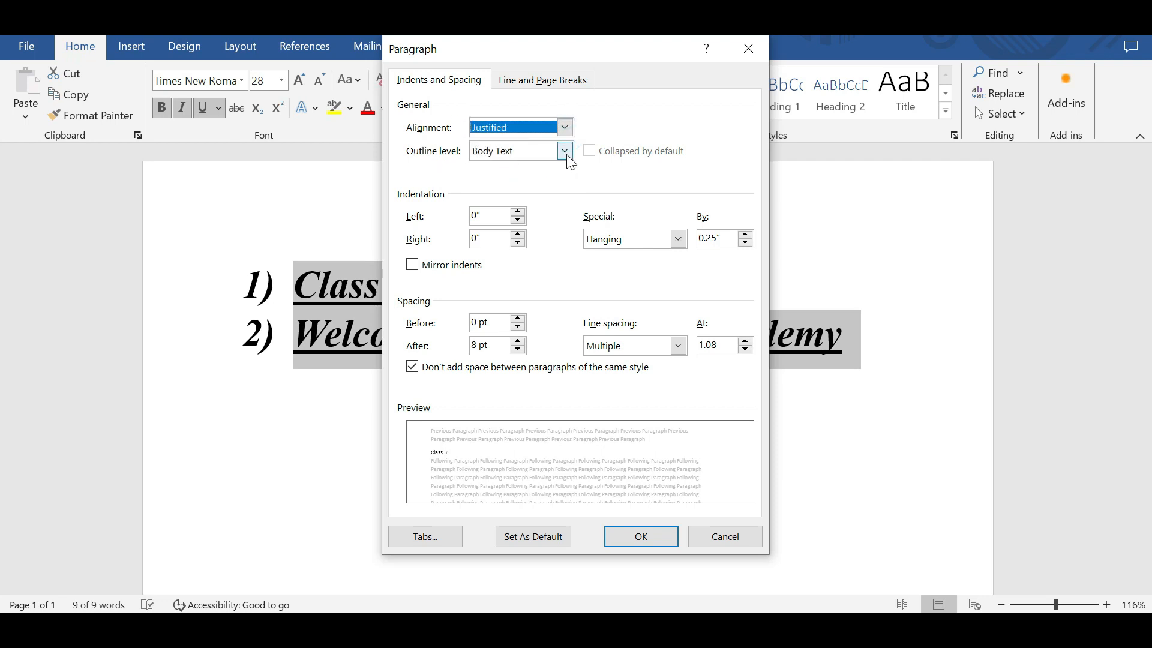
click(565, 150)
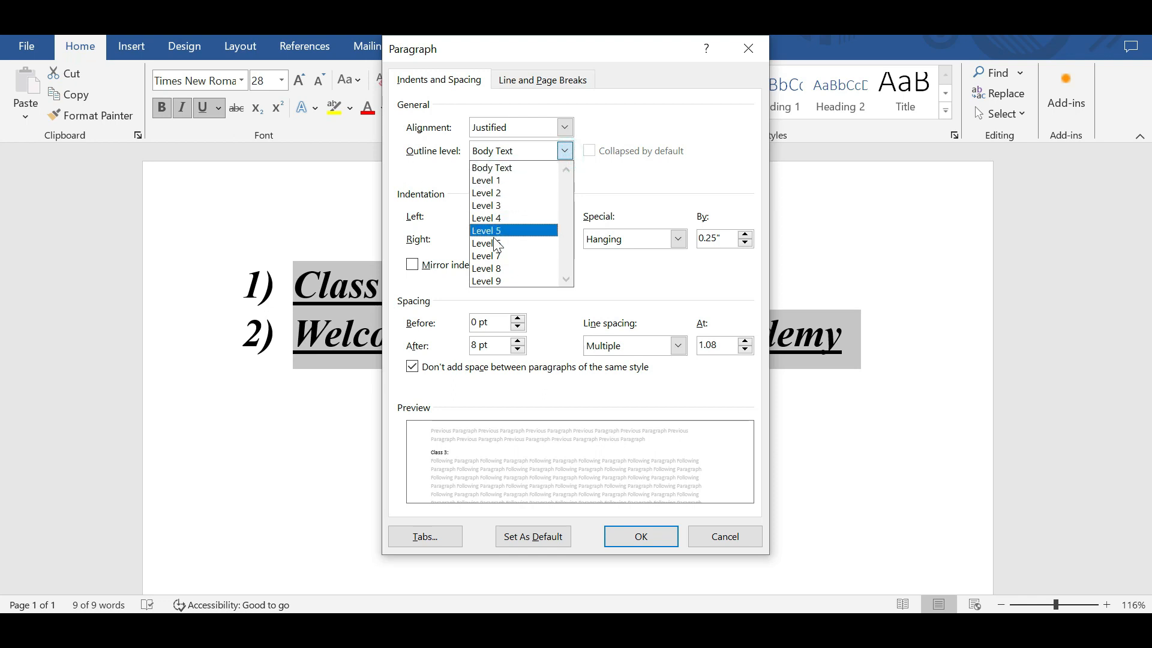
click(567, 151)
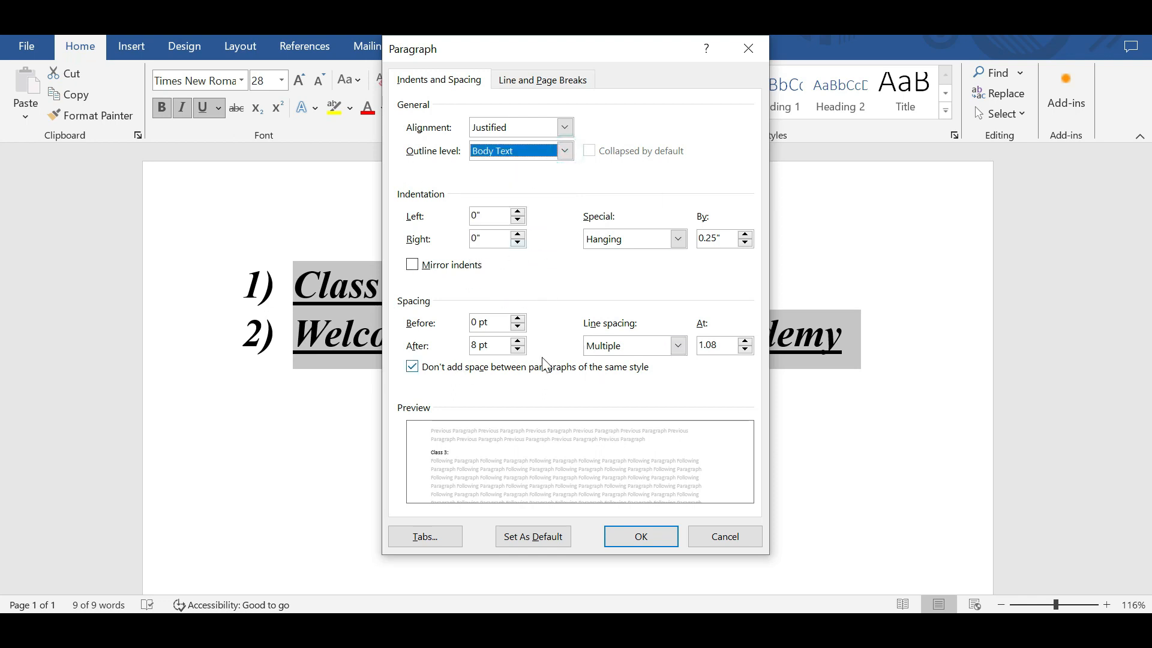
click(636, 532)
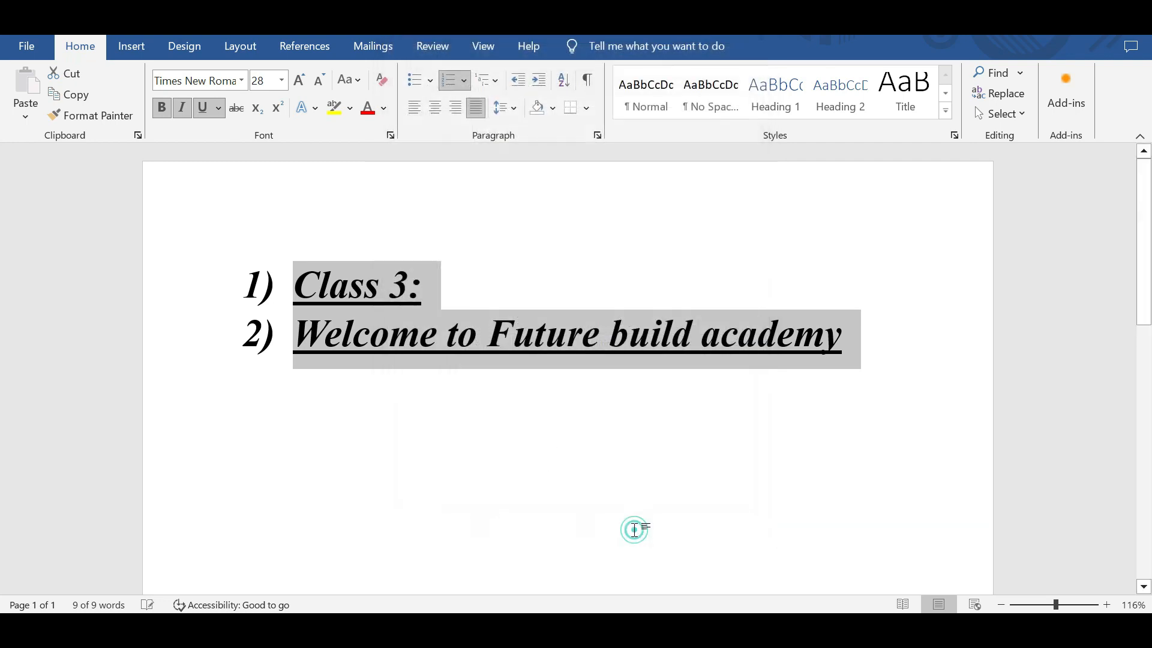
Set the line spacing of both list items to 1.15
click(516, 115)
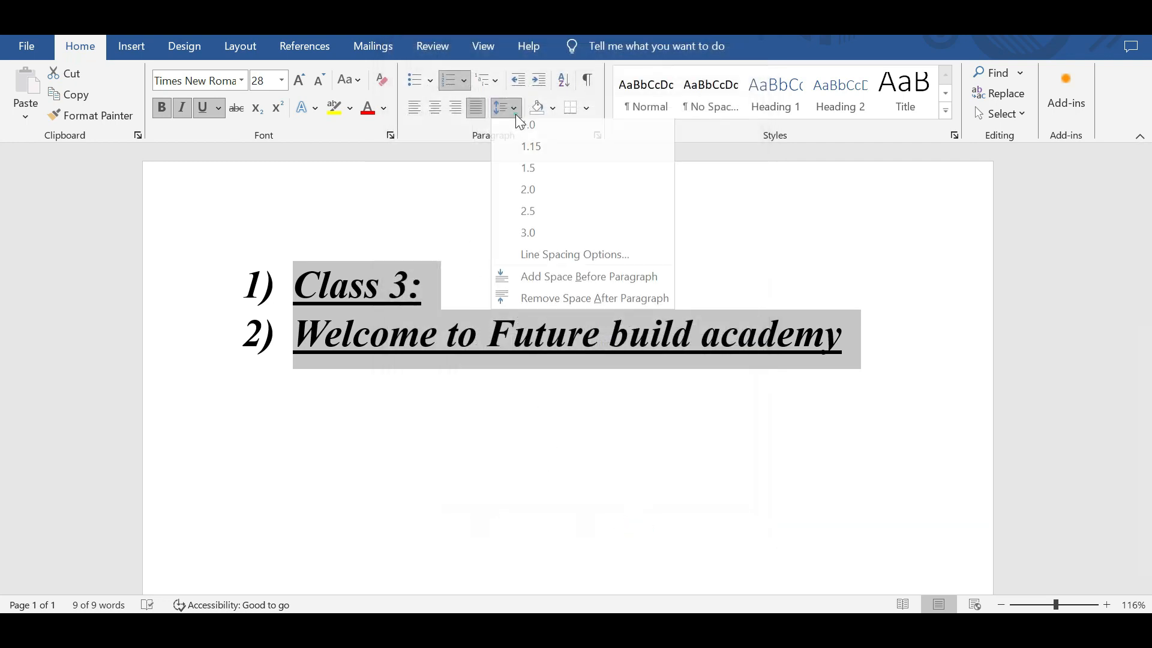
click(529, 152)
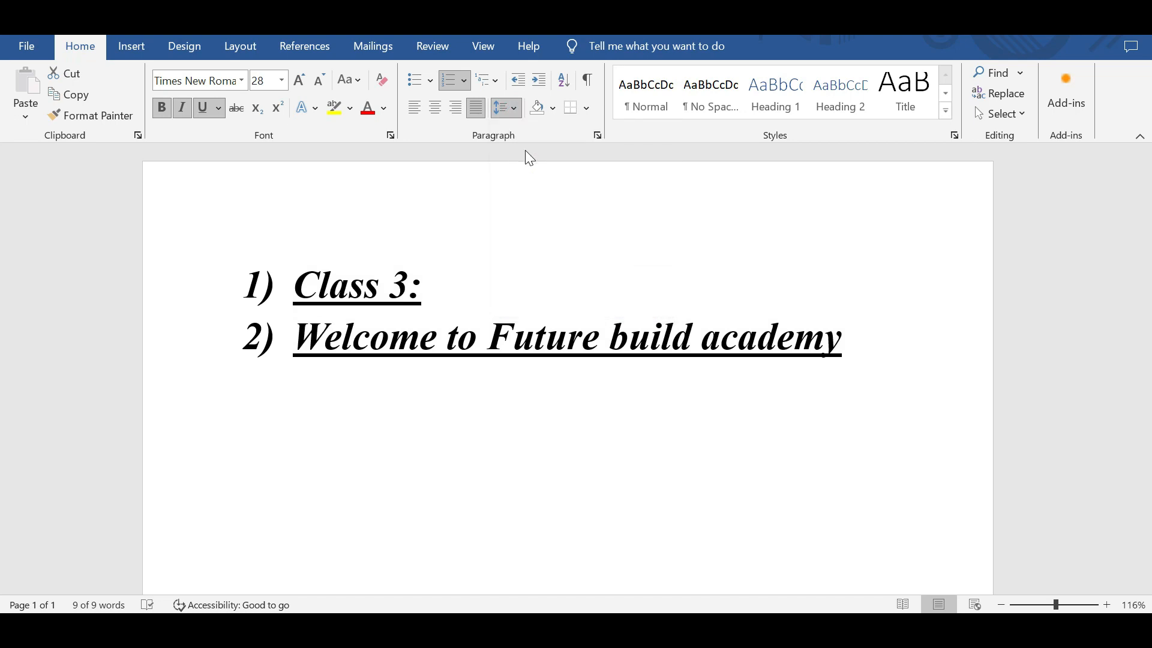
Shade both list items with a dark blue theme color and add a top border
click(553, 110)
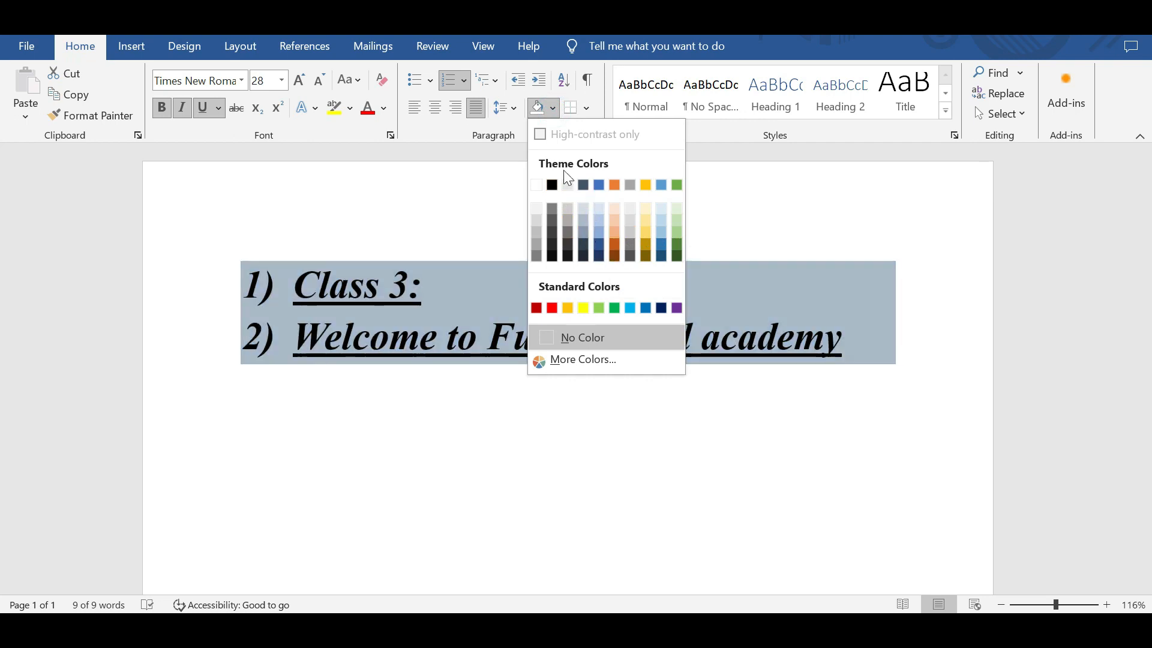
click(599, 257)
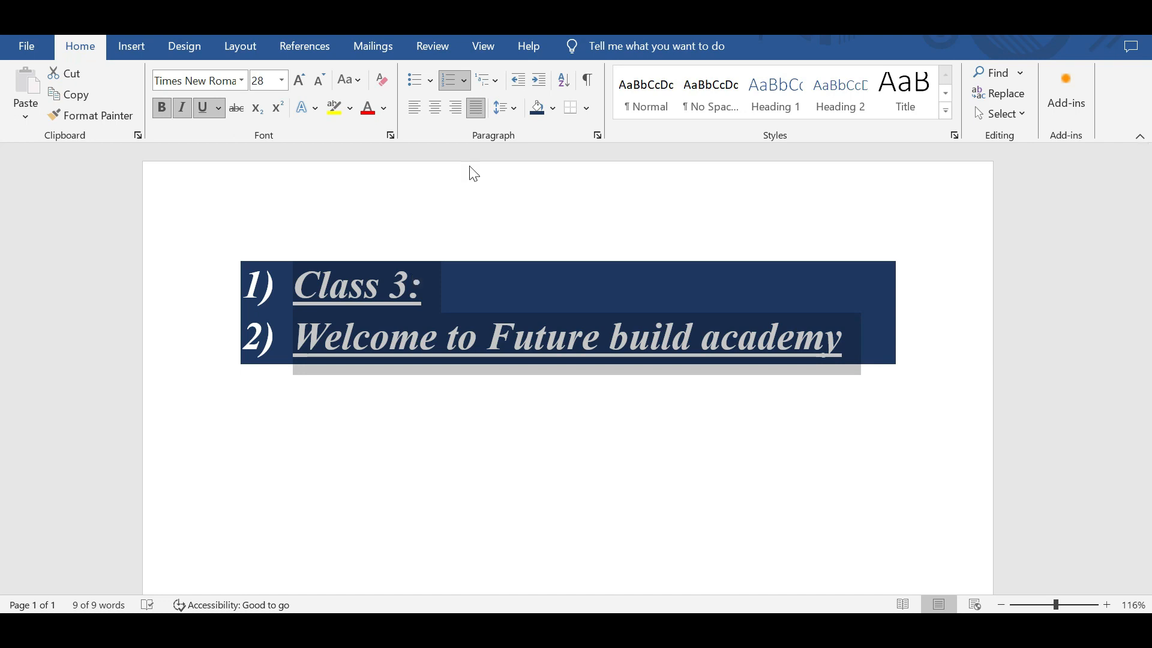
click(588, 110)
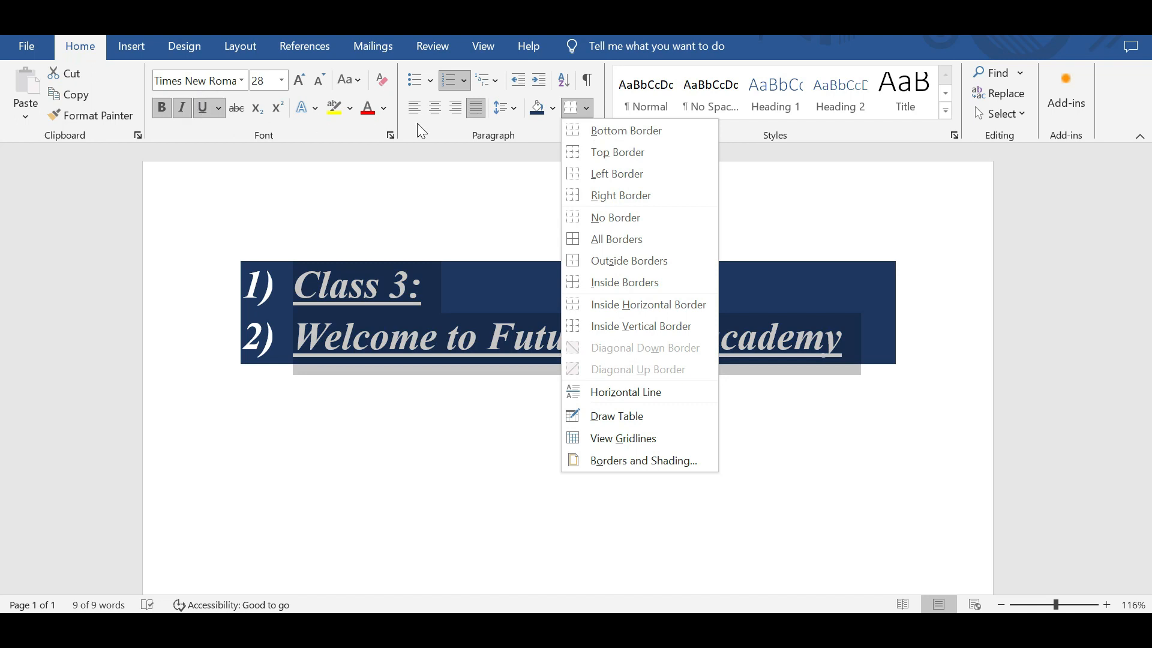
click(629, 156)
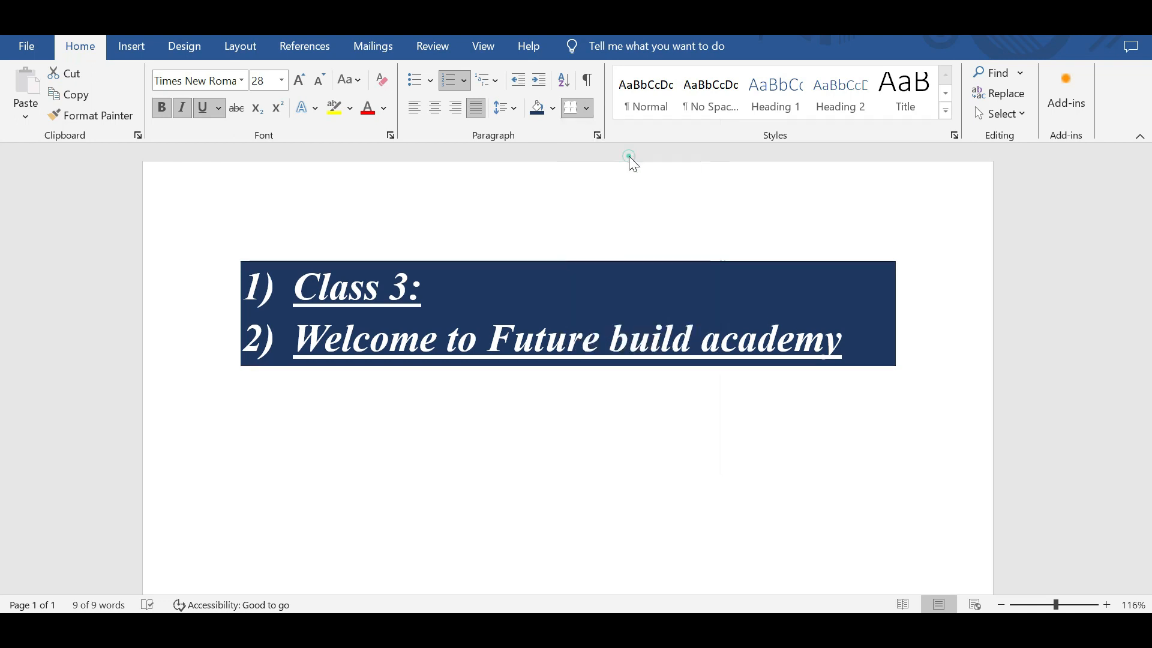
Change the shading behind both list items to white and apply all borders to them
click(436, 252)
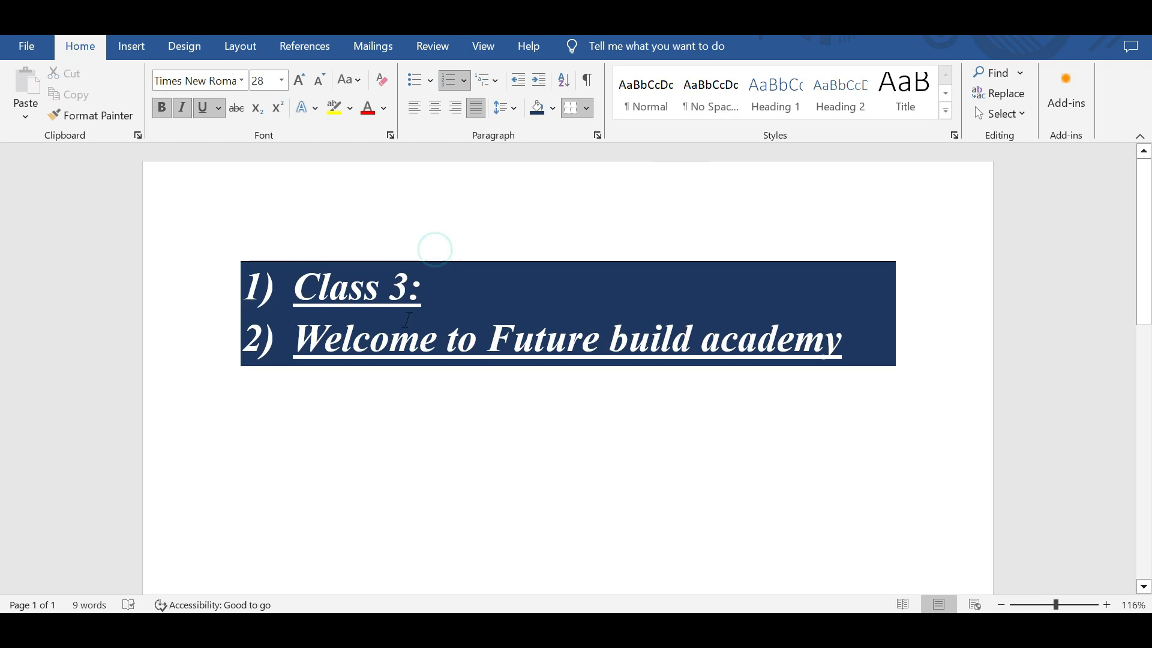
click(851, 339)
drag(851, 339, 295, 282)
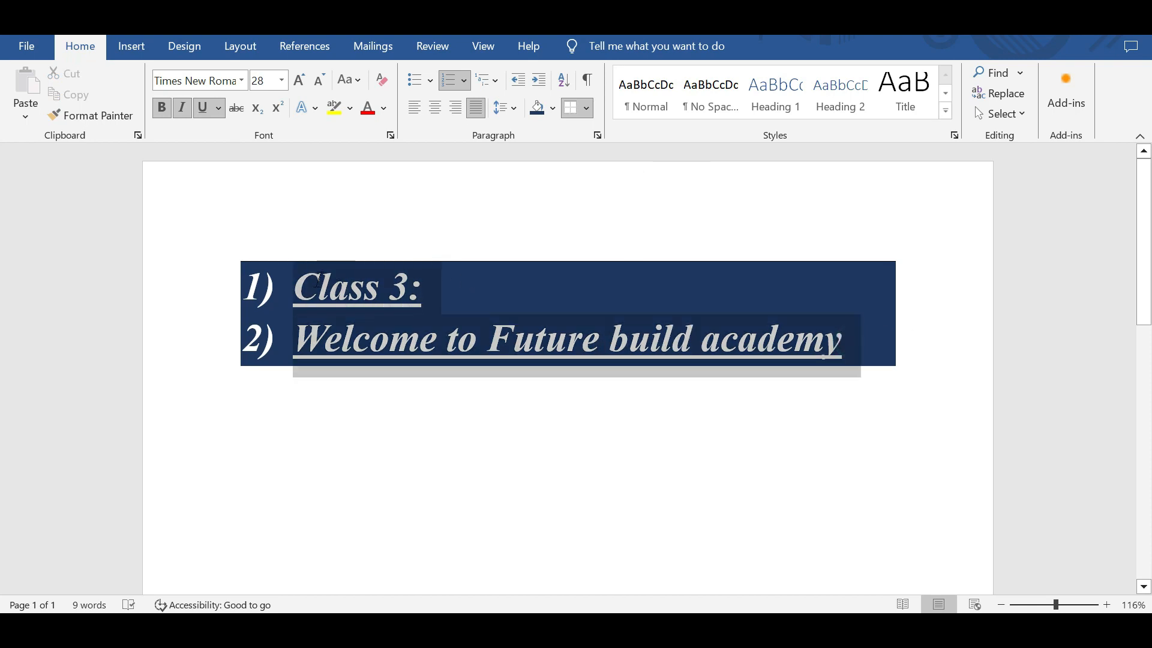
click(552, 110)
click(535, 187)
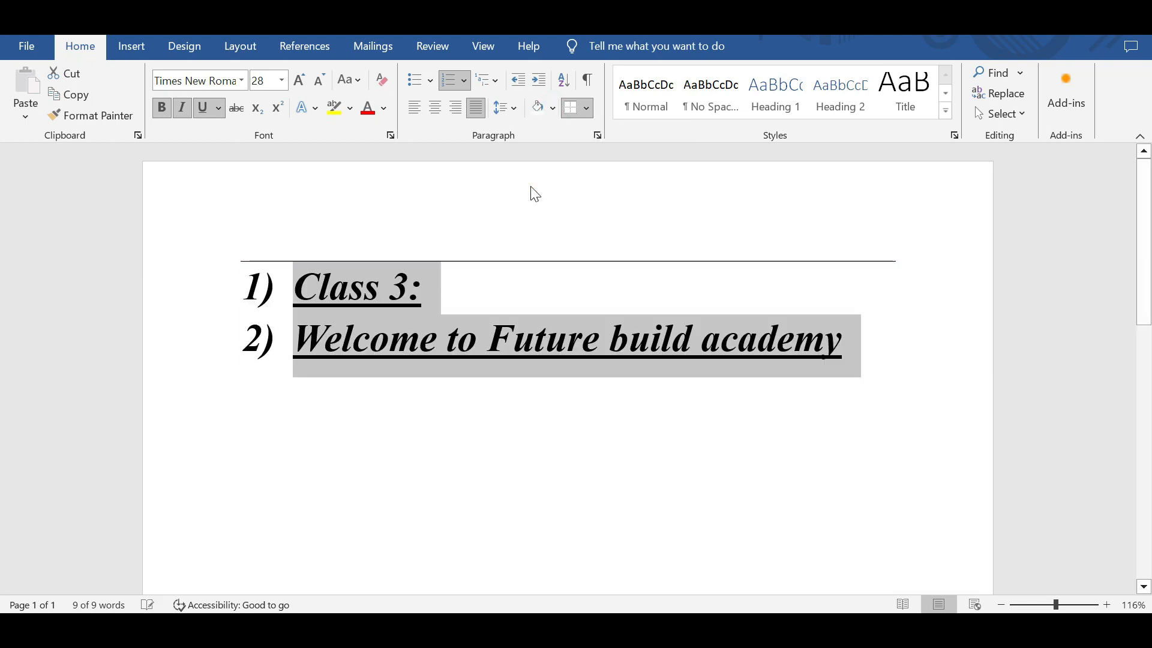
click(591, 104)
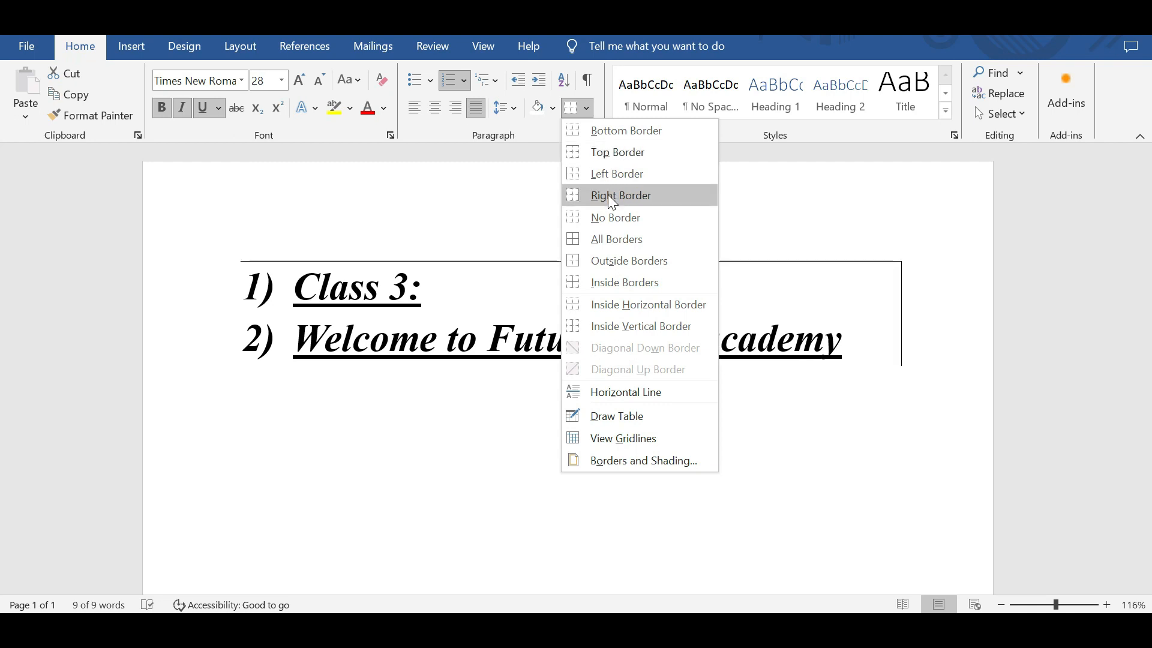
click(608, 242)
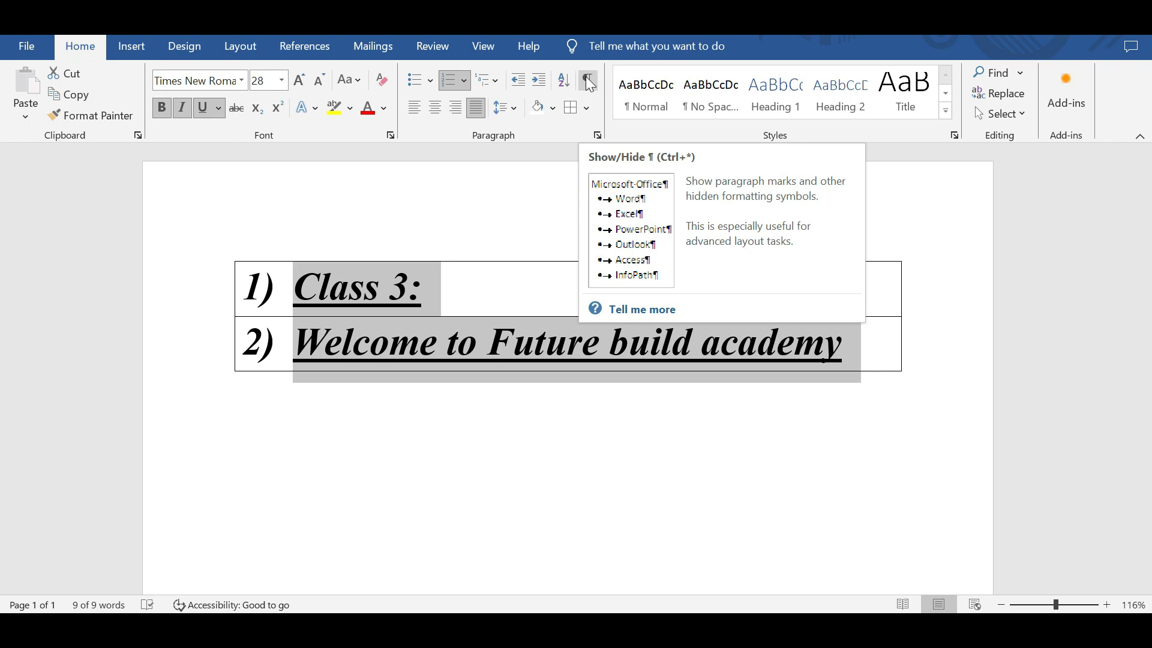
Try increasing and decreasing the indent of both list items, finishing at the original indent
click(545, 82)
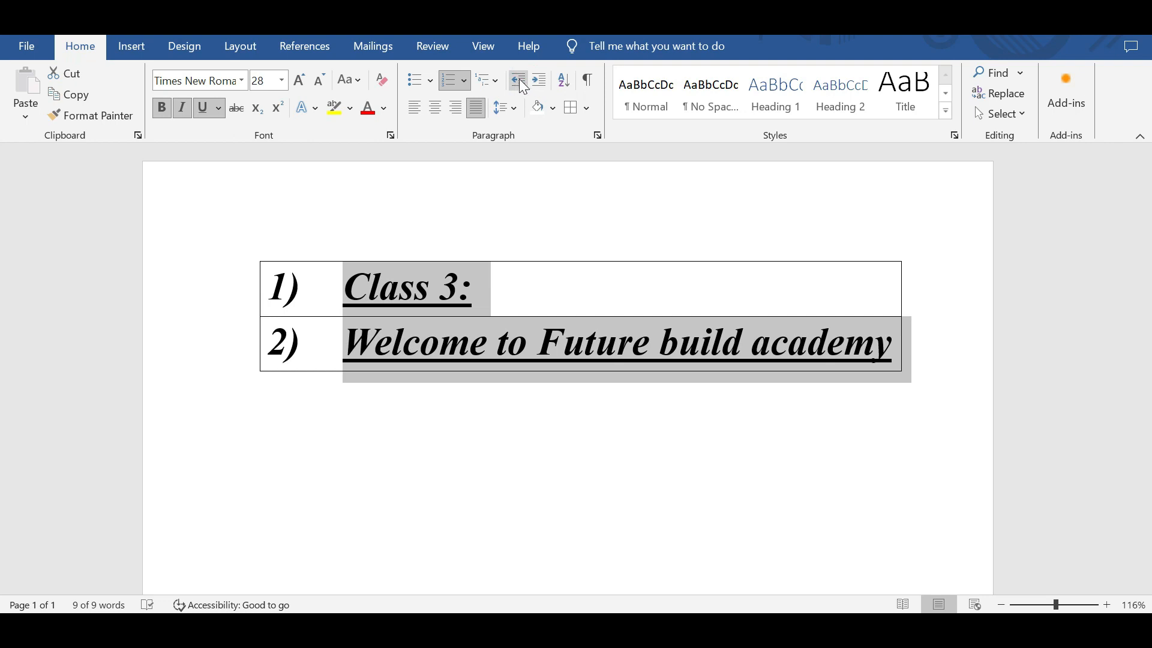
click(524, 88)
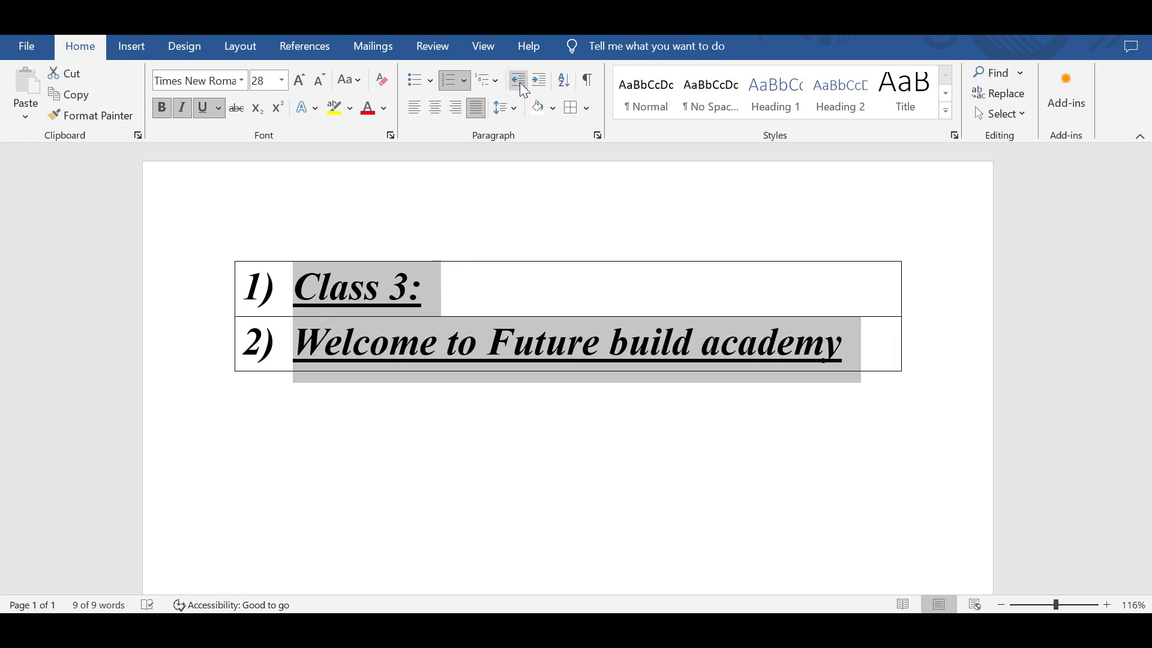
click(536, 90)
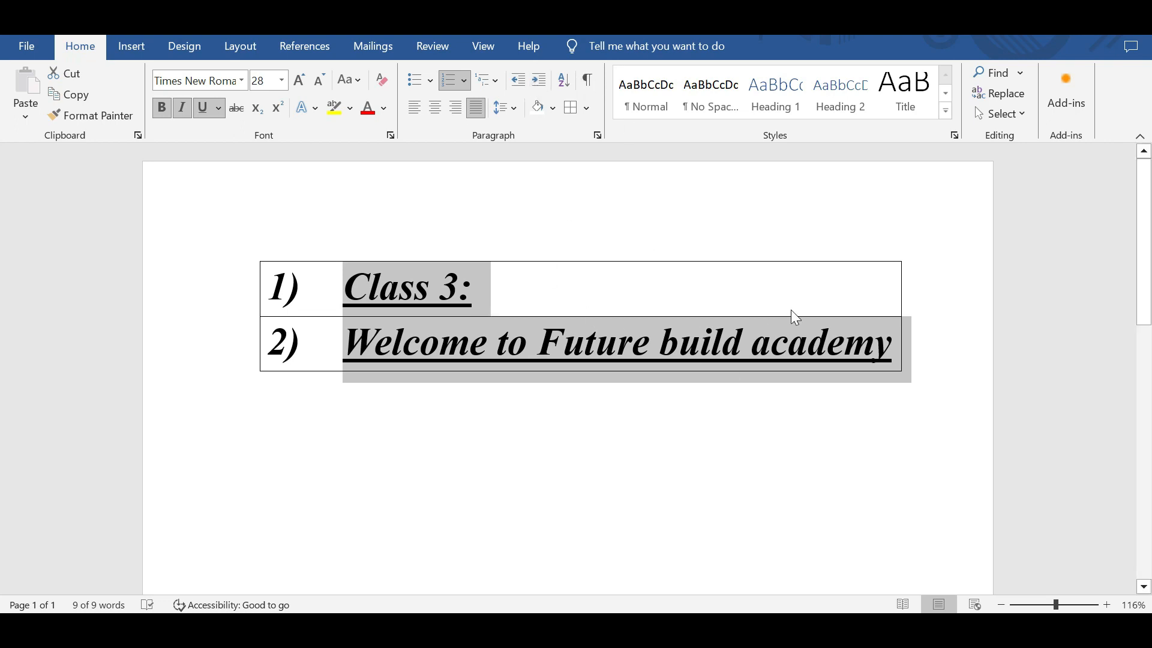
click(520, 81)
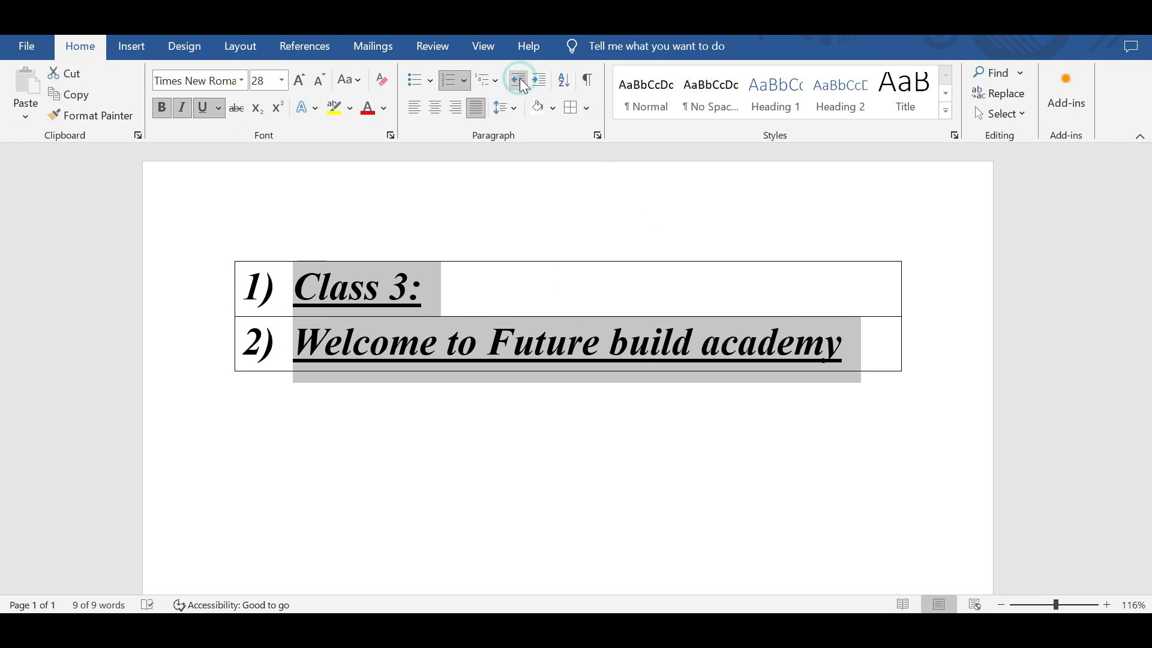
click(539, 84)
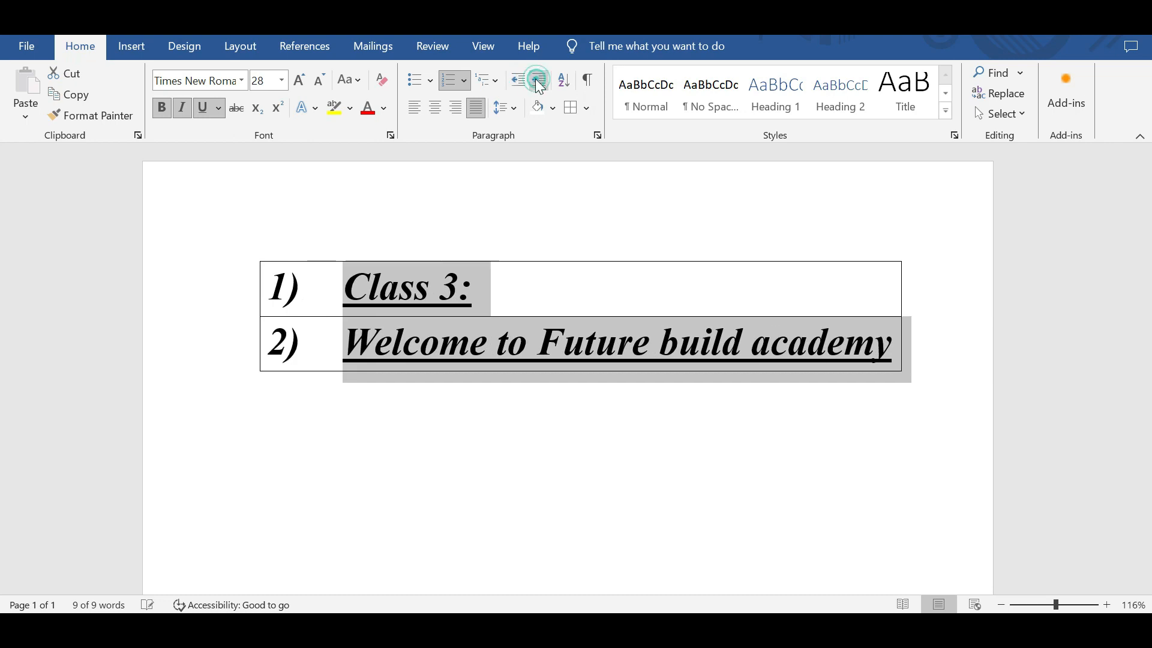
click(520, 81)
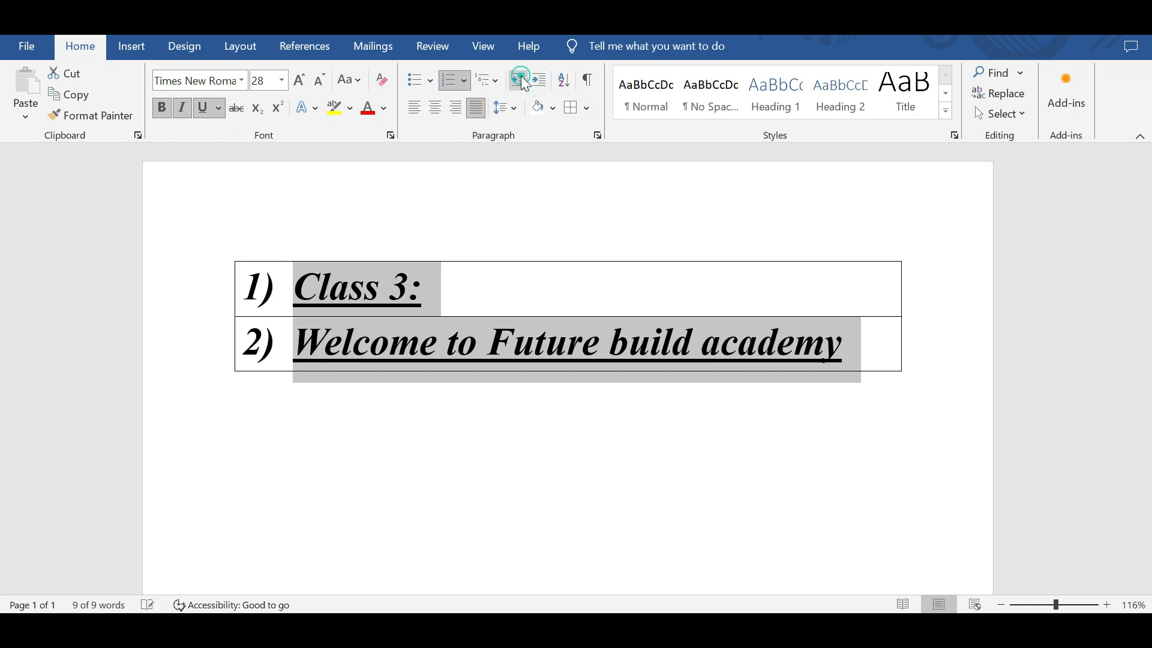
Reapply 1.15 line spacing and justified alignment to both list items
click(515, 112)
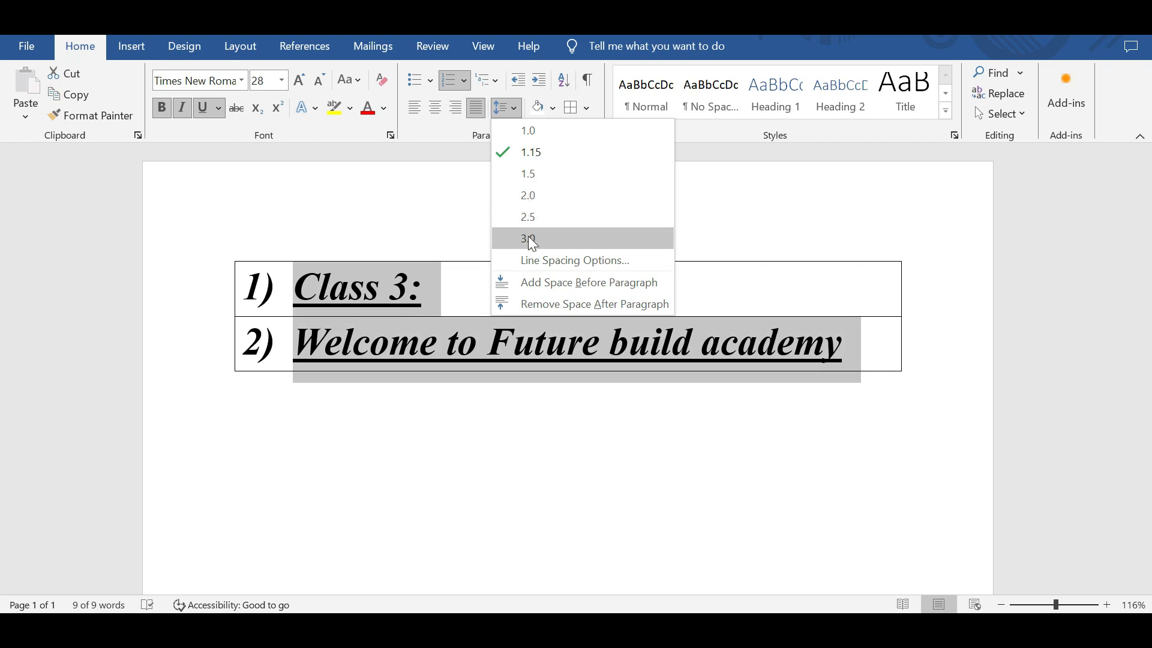
click(532, 154)
click(478, 108)
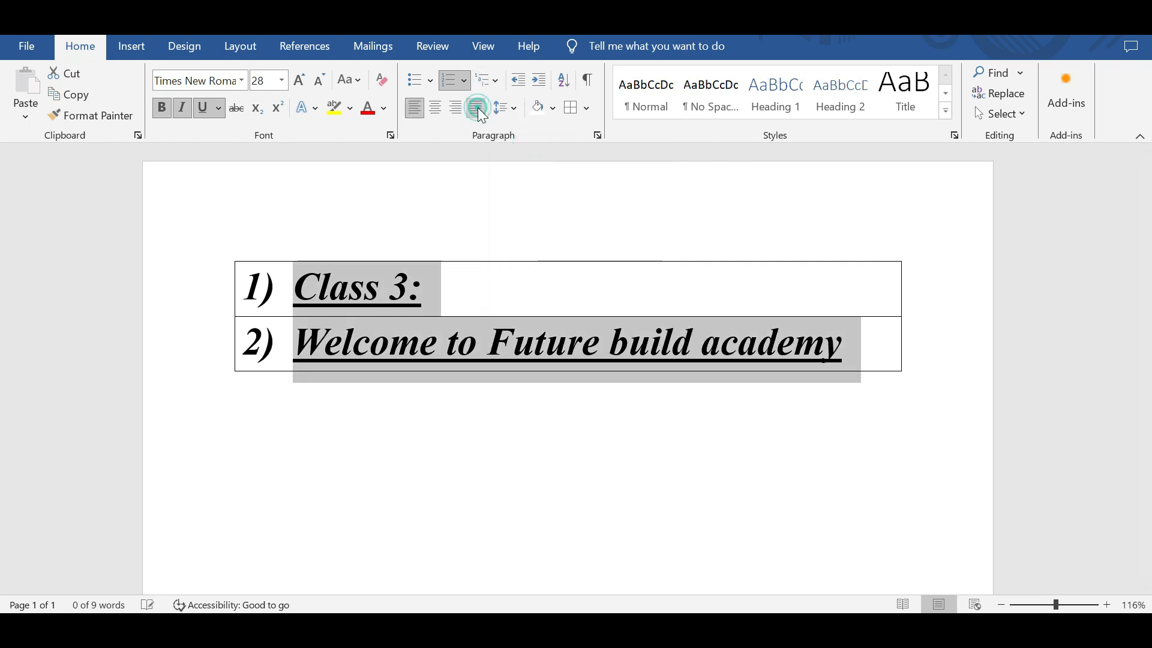
click(478, 108)
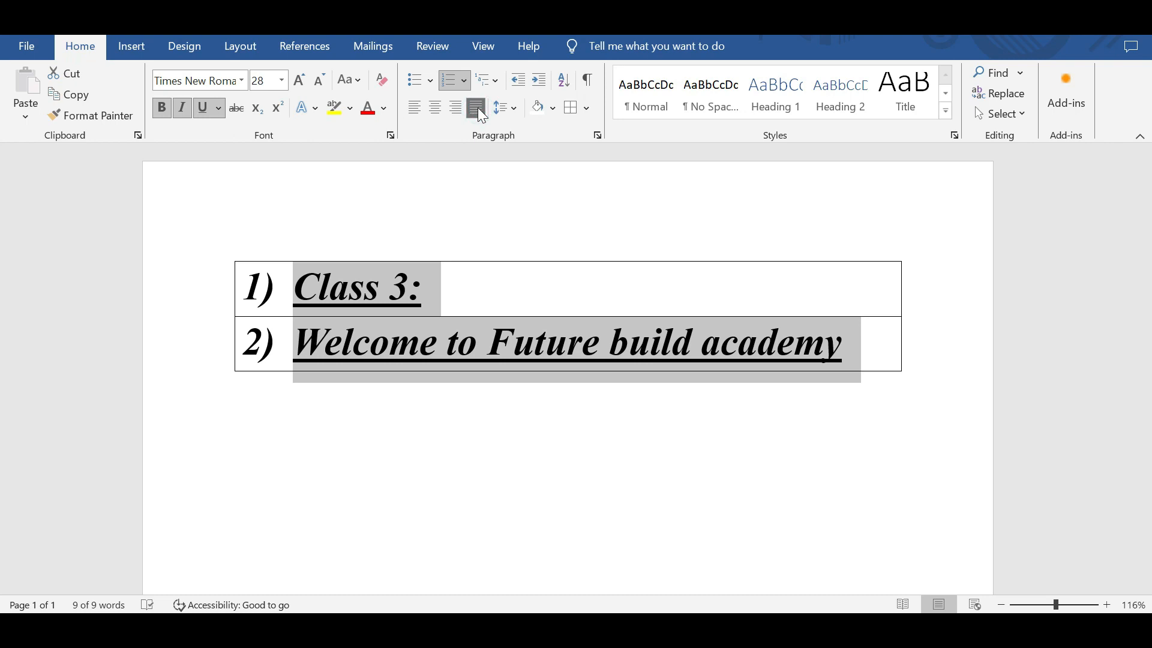
Change the numbering format of both list items to a., b., c
click(464, 84)
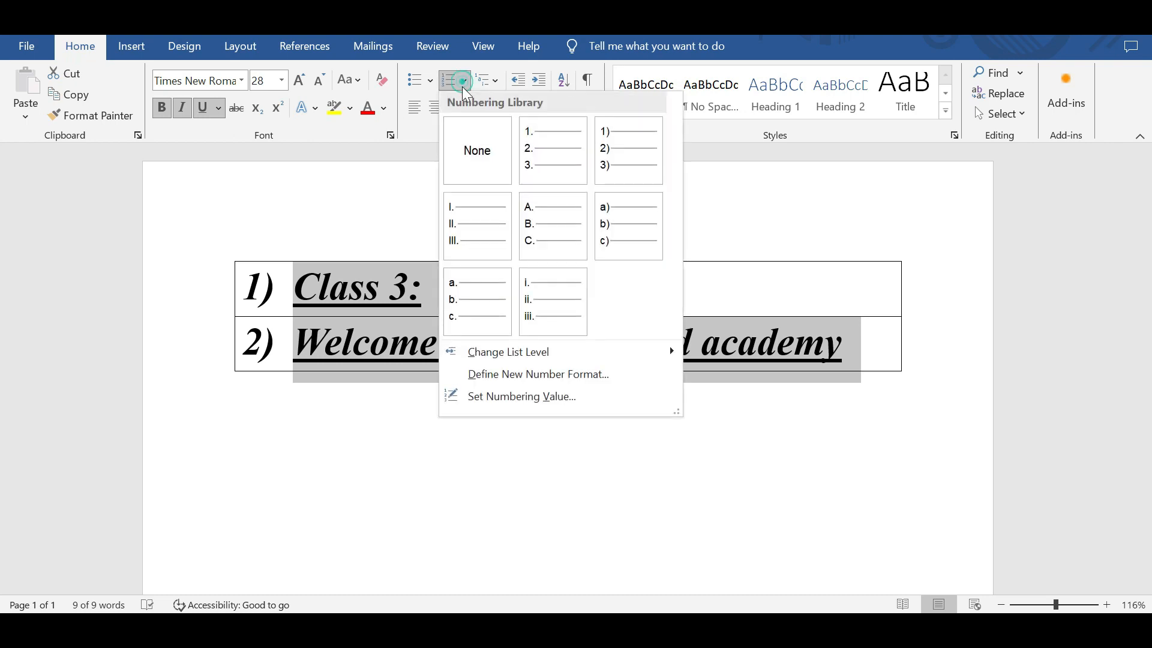
click(470, 297)
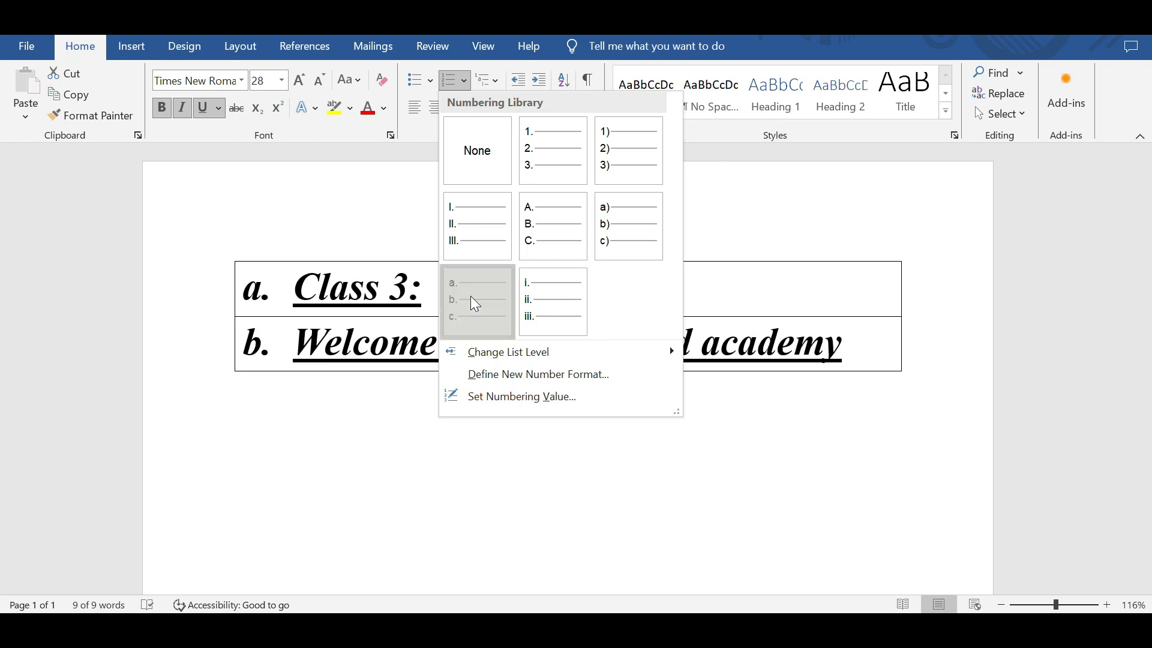
click(432, 82)
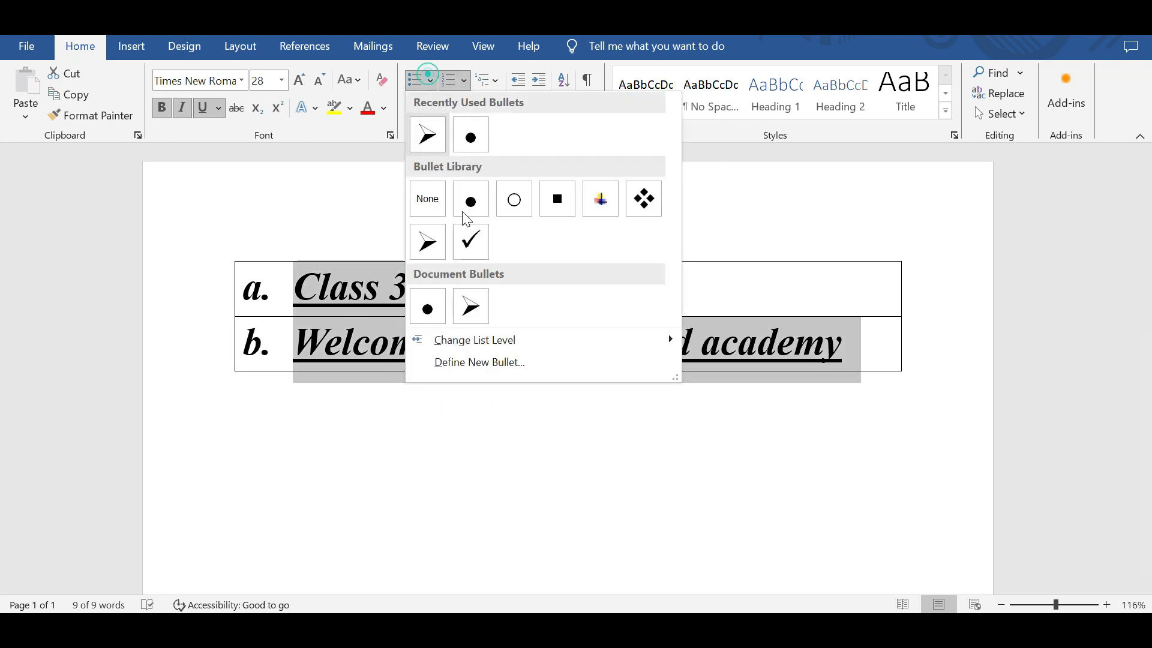
click(340, 177)
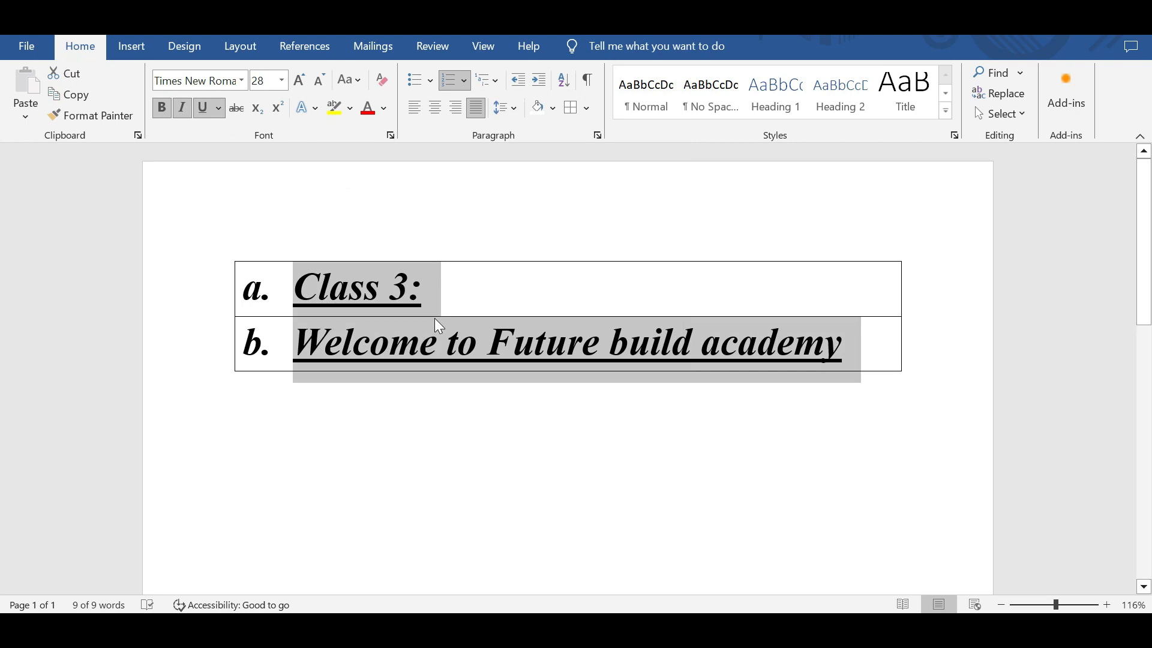
click(396, 372)
click(262, 297)
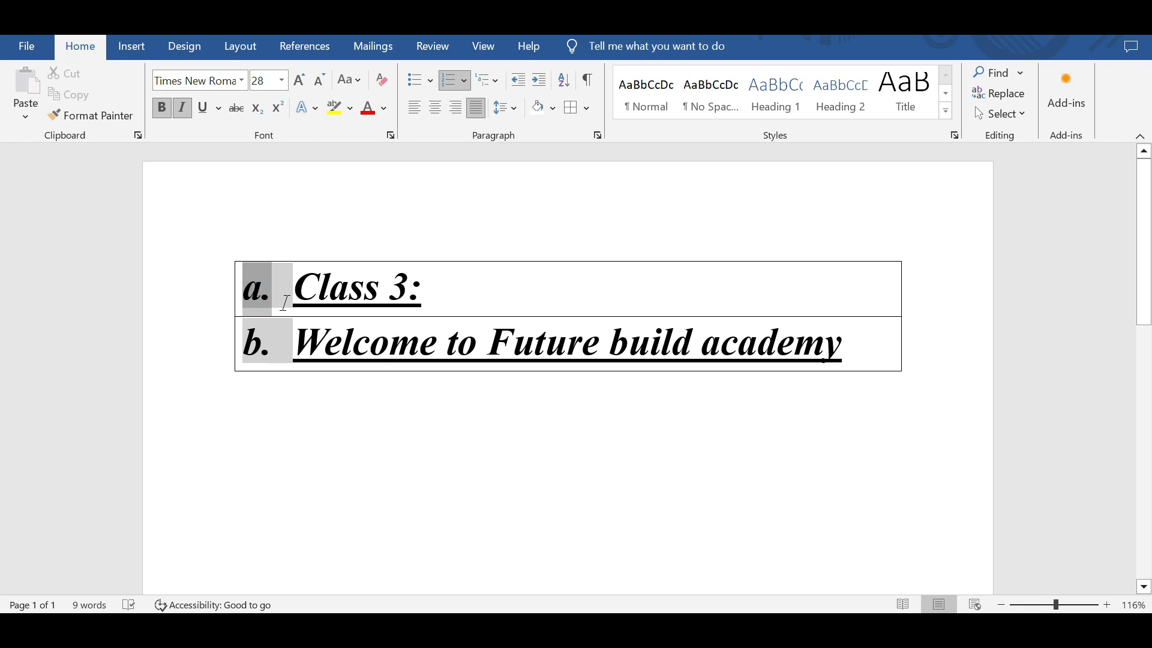
click(284, 342)
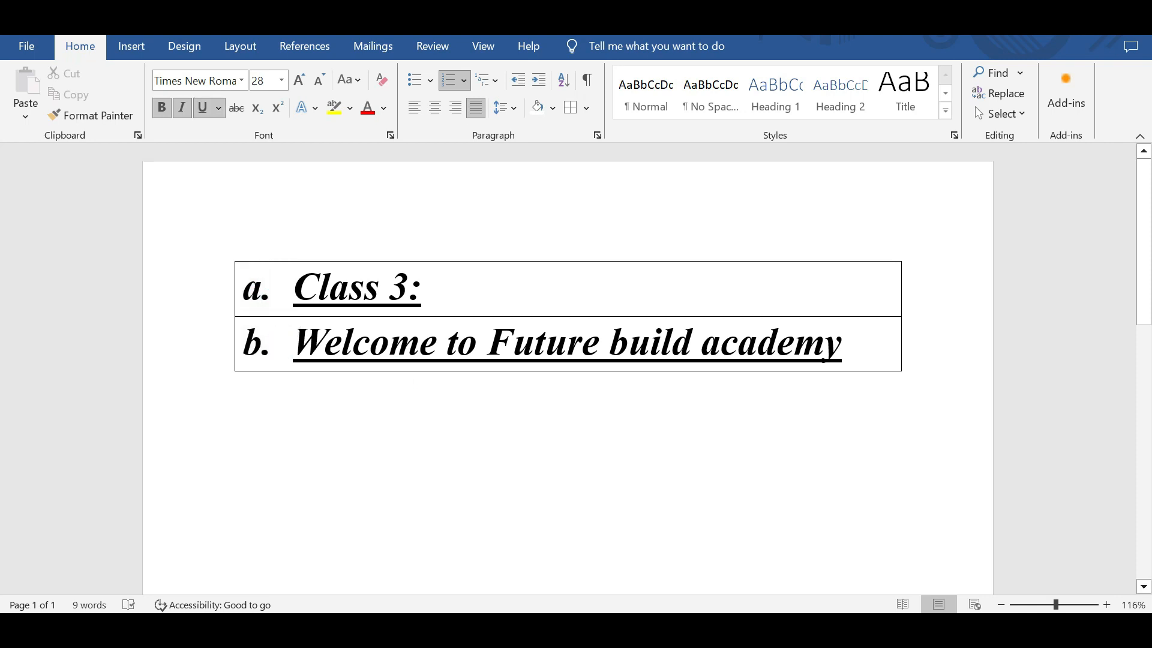
key(ctrl+a)
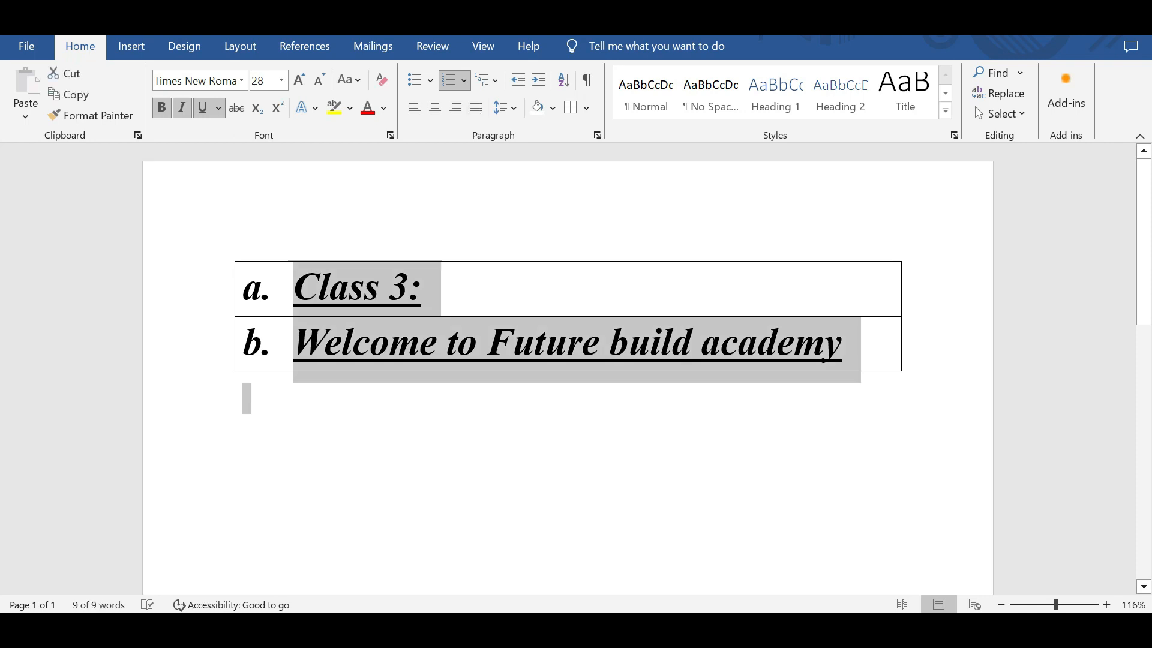
click(412, 412)
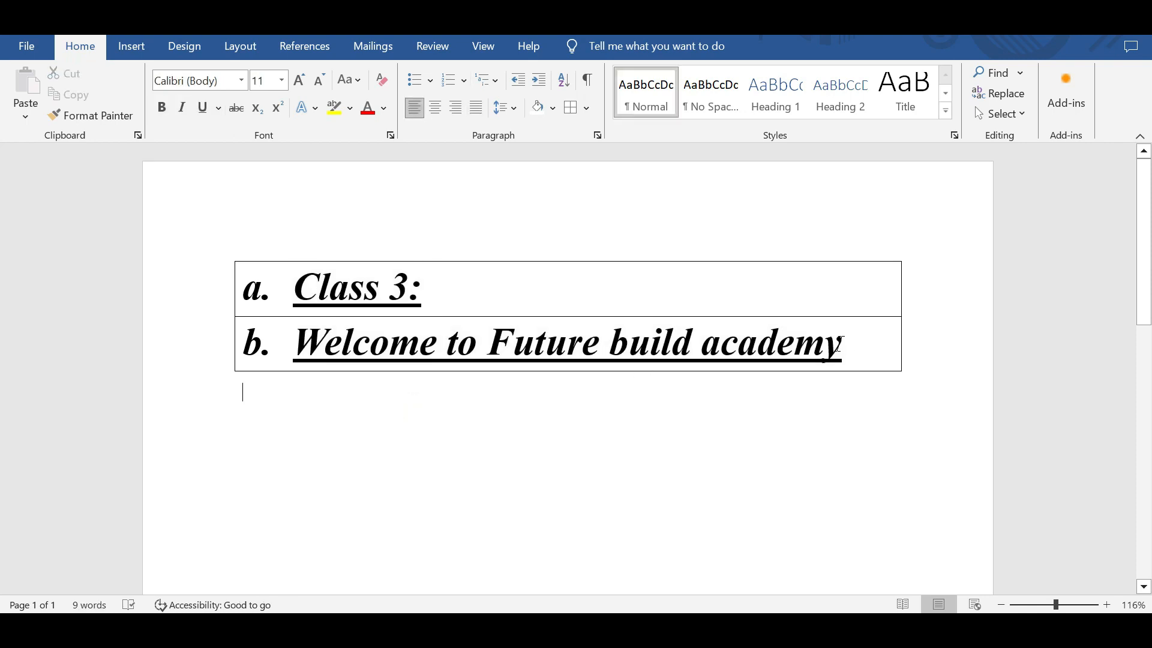
drag(844, 343, 274, 239)
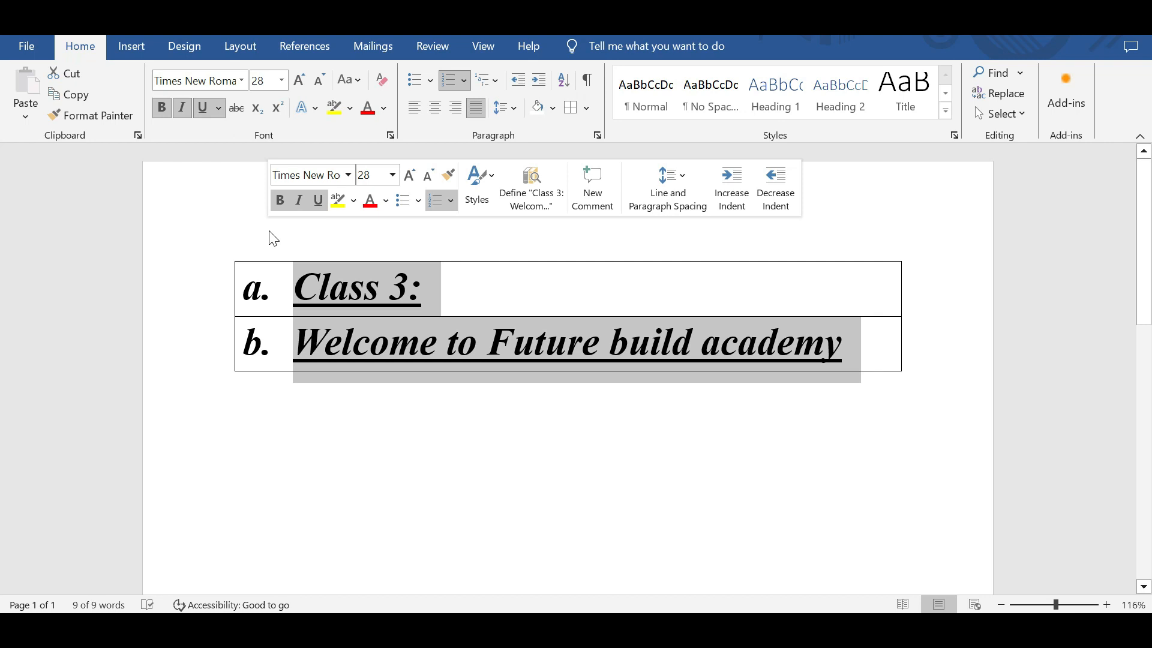
click(273, 398)
key(ctrl+a)
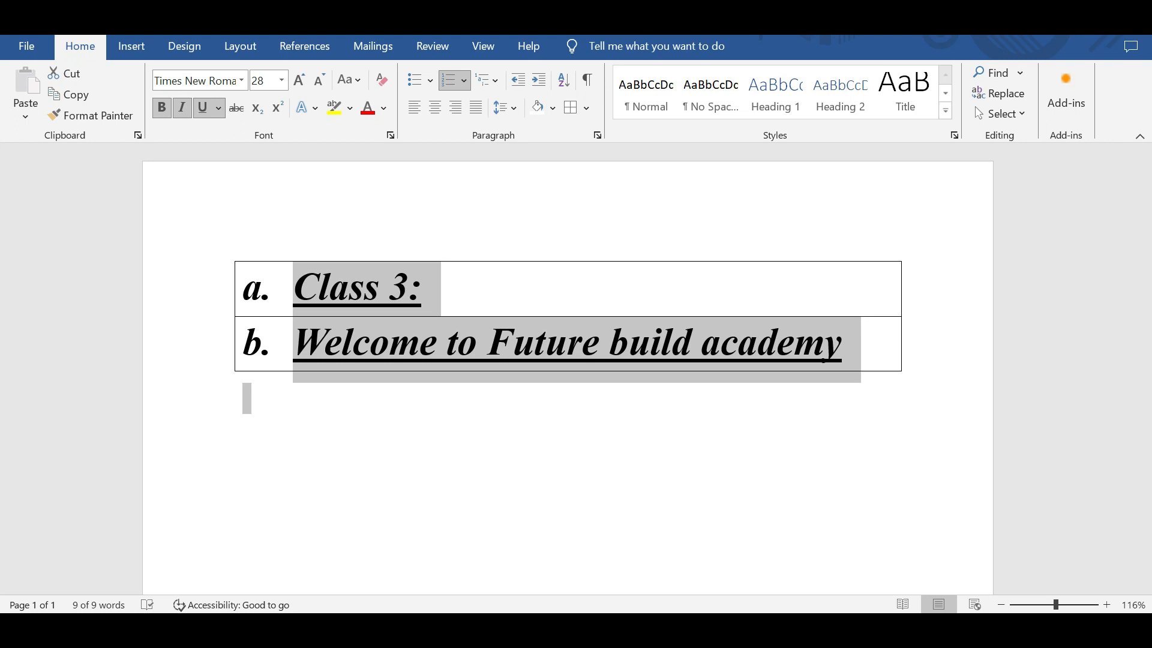
Apply the Normal style to the "Class 3:" line and update Normal to match the selection
click(746, 270)
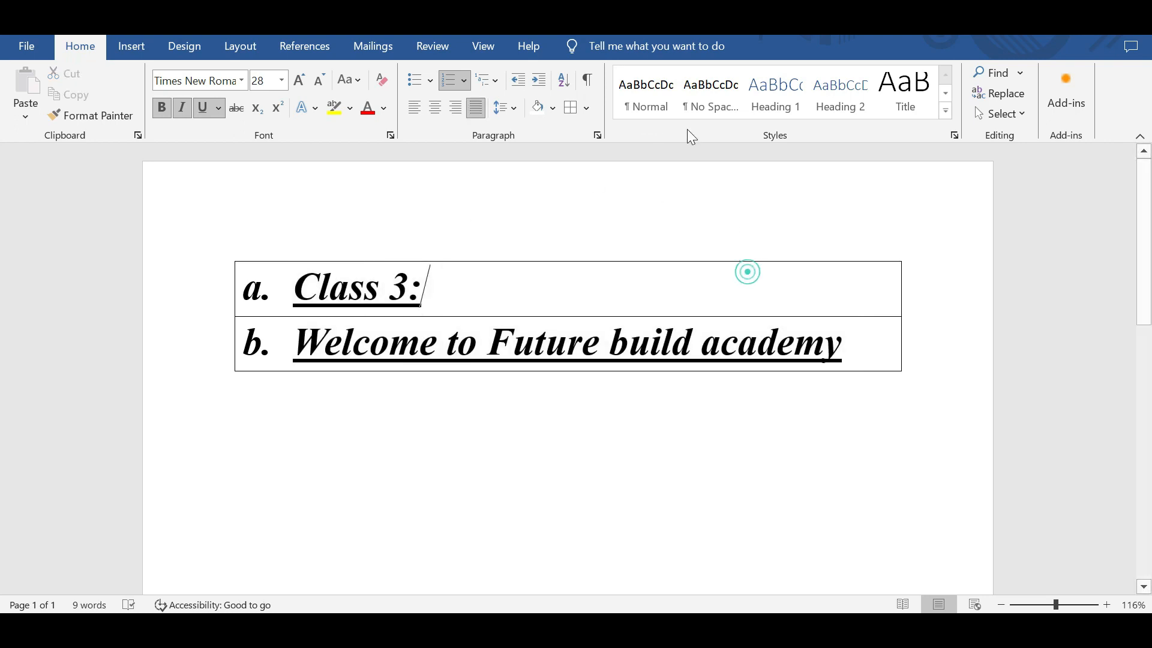
click(646, 99)
click(651, 108)
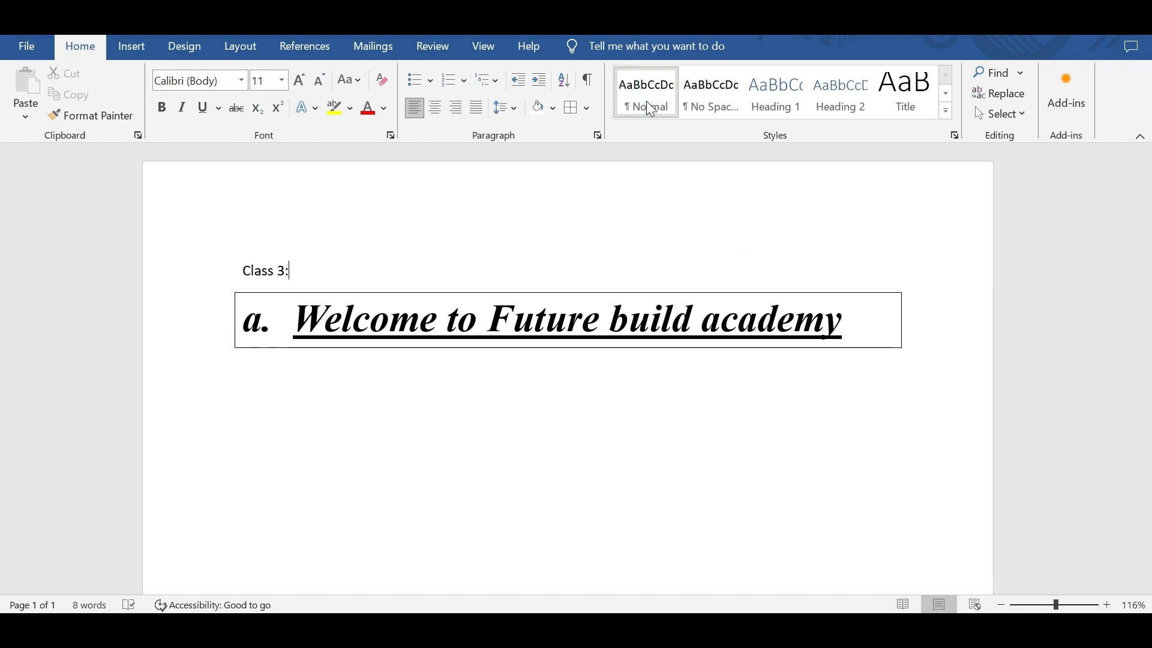
right_click(647, 102)
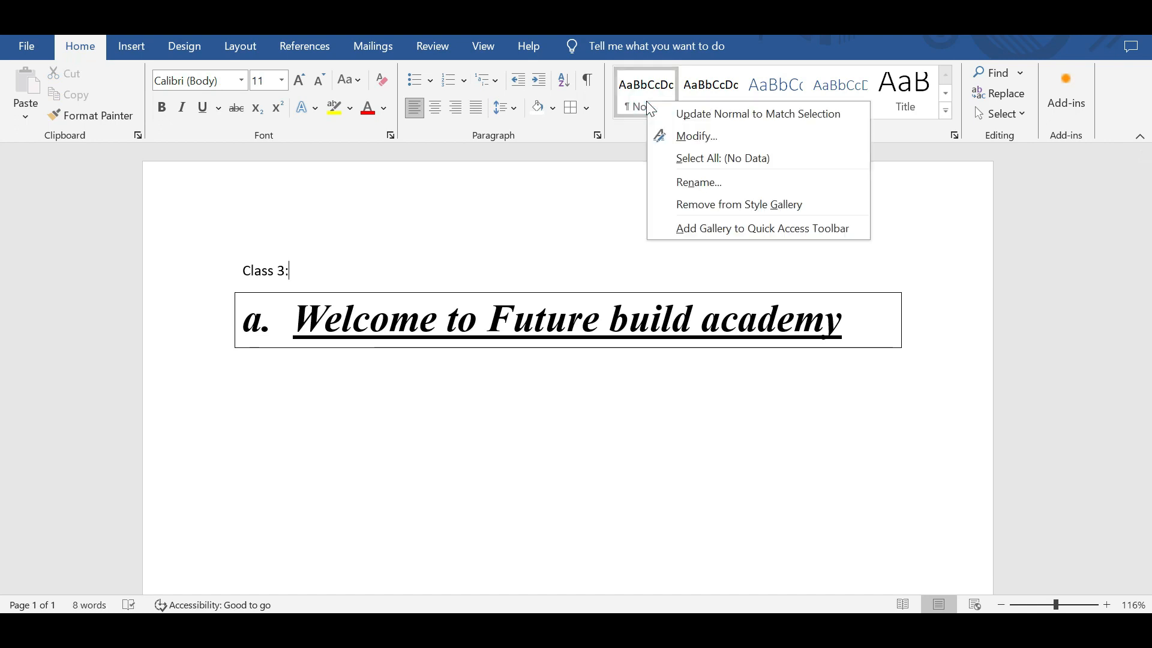
click(693, 118)
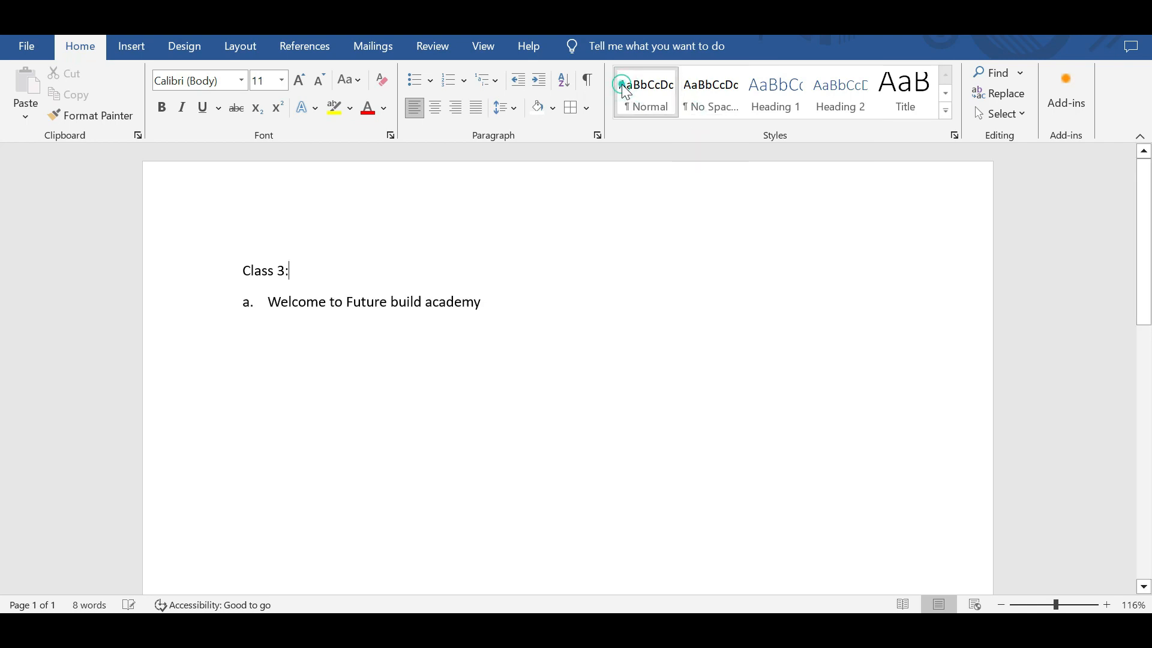
Try the No Spacing style on the "Class 3:" line, apply Heading 1, and collapse the text under the heading
click(716, 110)
click(775, 103)
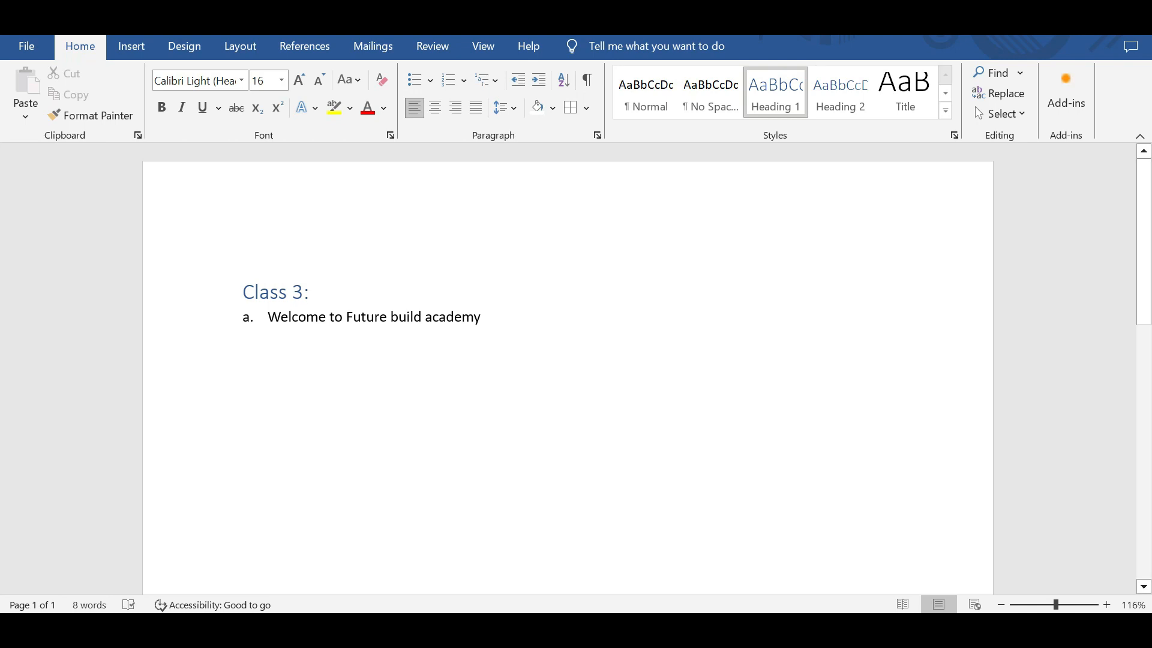
click(234, 293)
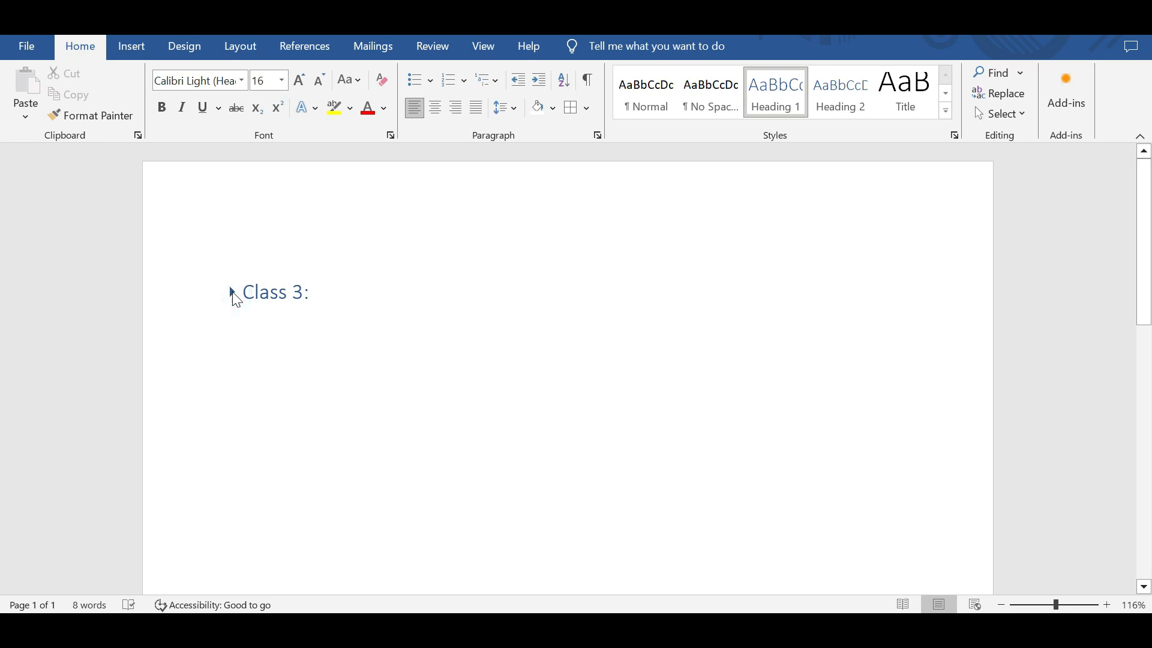
Expand and collapse the text under the "Class 3:" heading repeatedly, leaving it collapsed
click(233, 293)
click(233, 293)
click(233, 293)
click(234, 293)
click(233, 293)
click(233, 293)
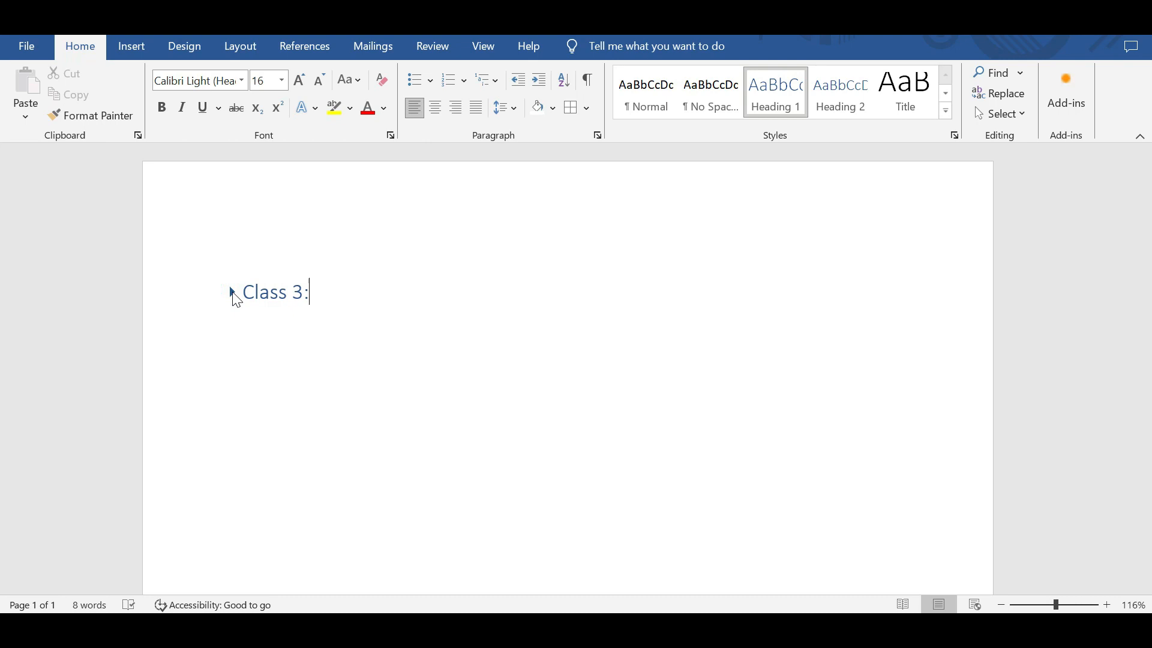
click(234, 293)
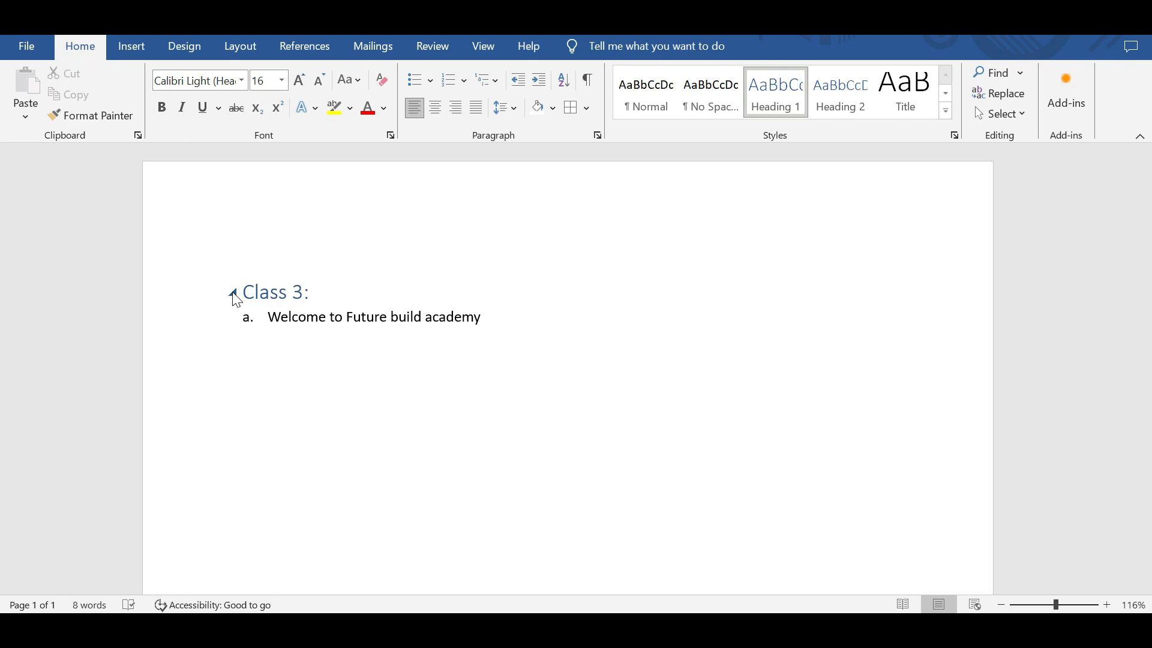
click(234, 293)
click(233, 292)
click(233, 293)
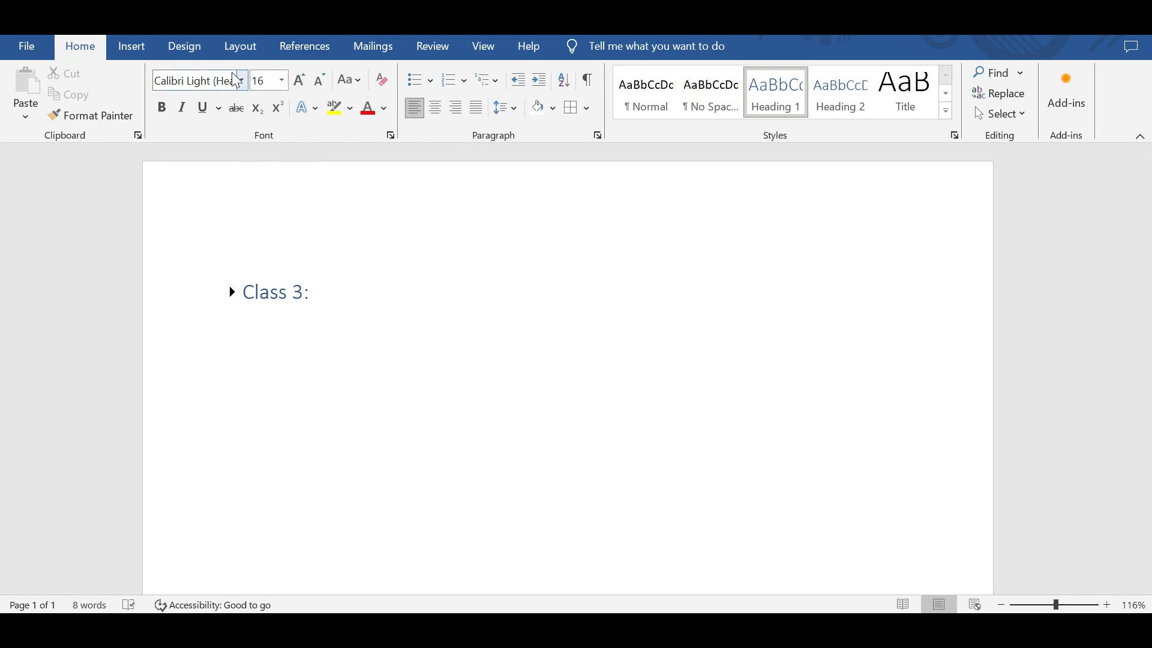
Browse the available font sizes and try growing and shrinking the font size at the end of the "Class 3:" heading
click(284, 80)
click(283, 80)
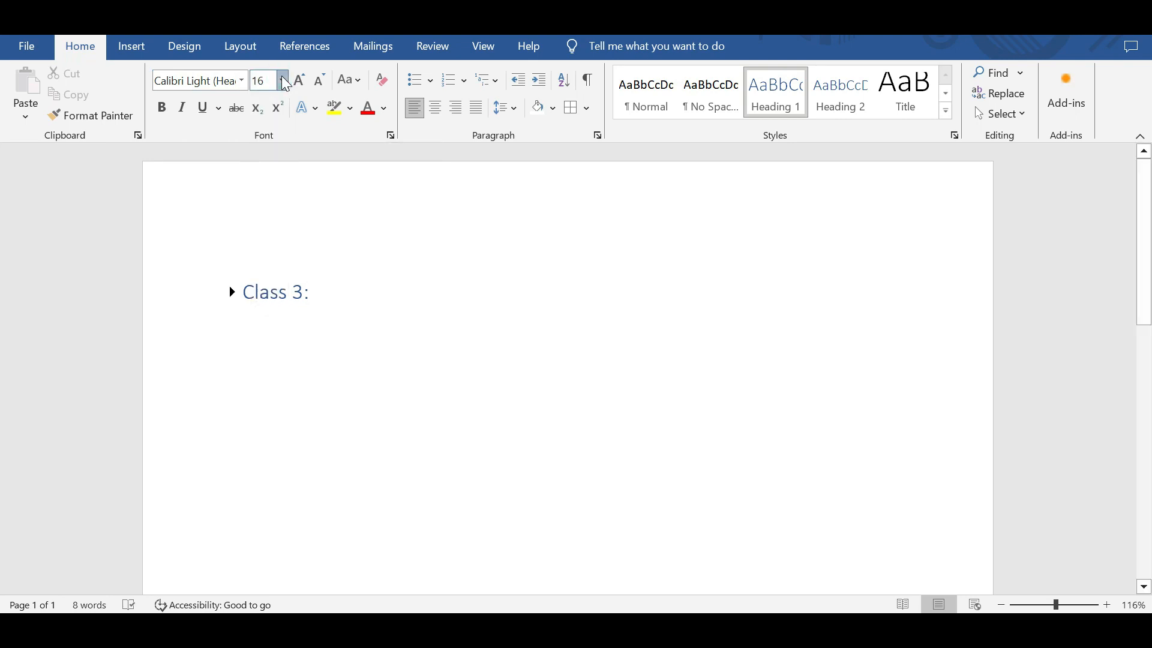
click(283, 79)
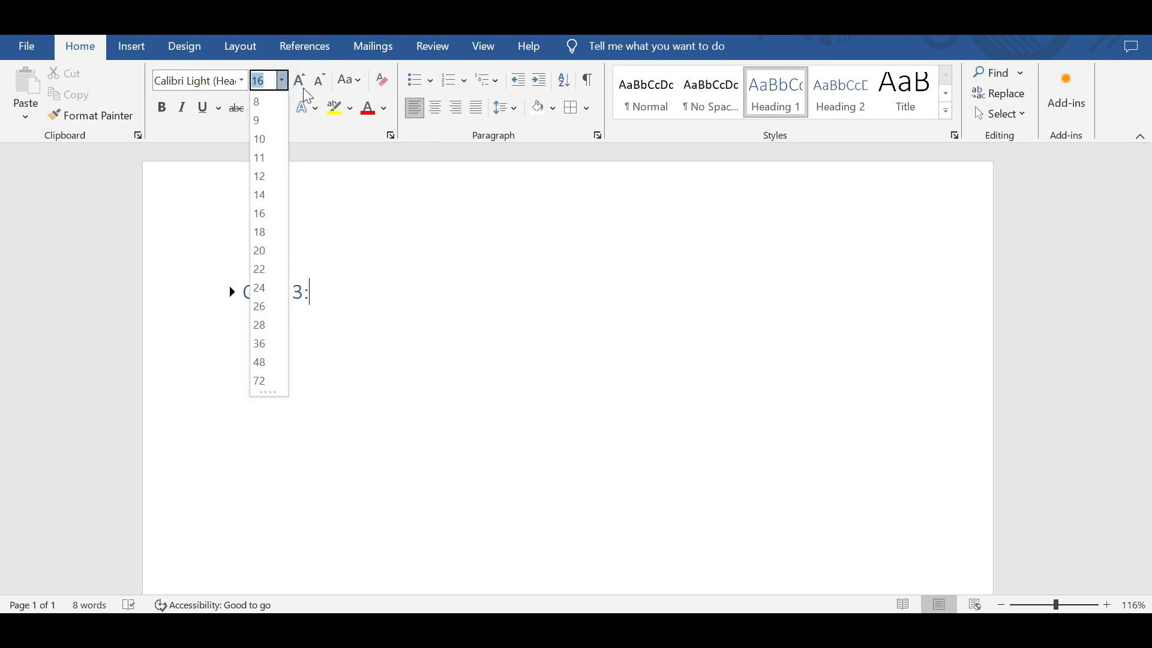
click(298, 79)
click(297, 79)
click(298, 80)
click(298, 79)
click(297, 79)
click(297, 80)
click(324, 79)
click(324, 80)
click(324, 79)
click(324, 79)
click(324, 80)
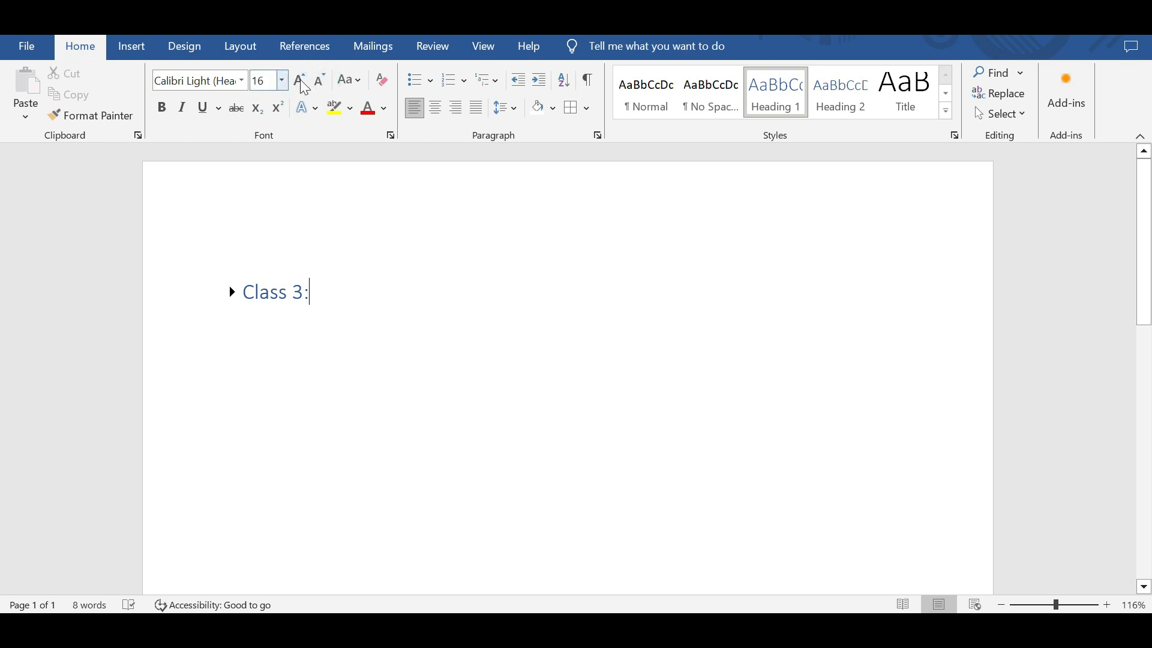
Grow the font size at the end of the heading to 26, and shrink it to 20
click(297, 78)
click(297, 78)
click(297, 79)
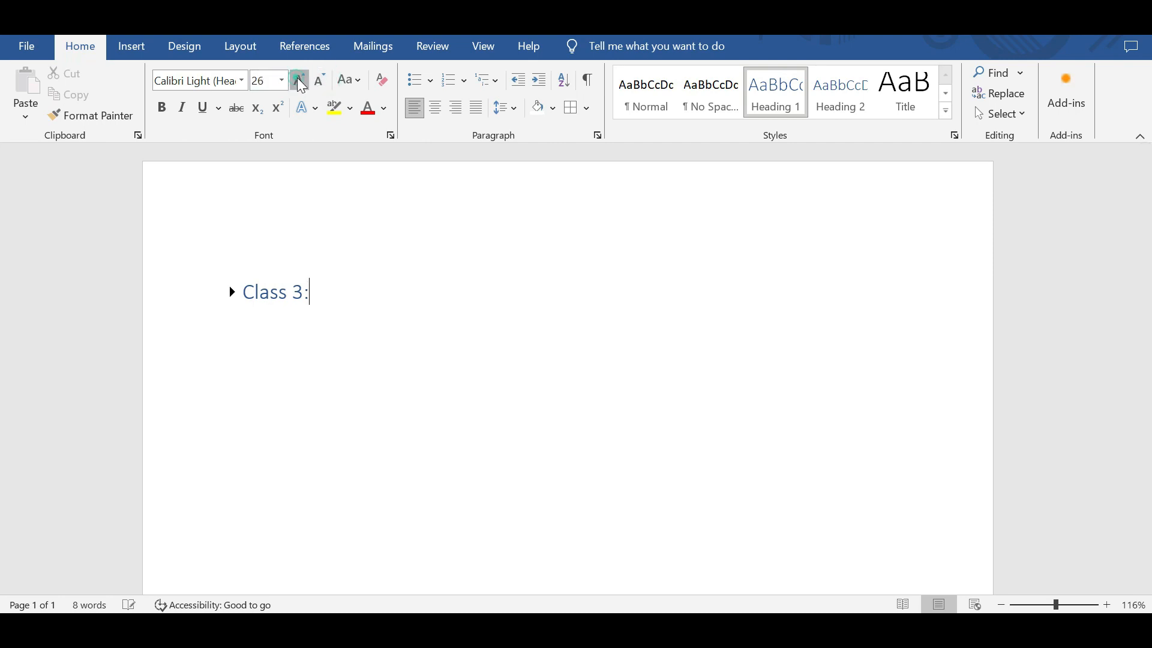
click(317, 81)
click(317, 81)
click(317, 81)
Look through the change-case, bullet and numbering options for the heading without applying any
click(359, 81)
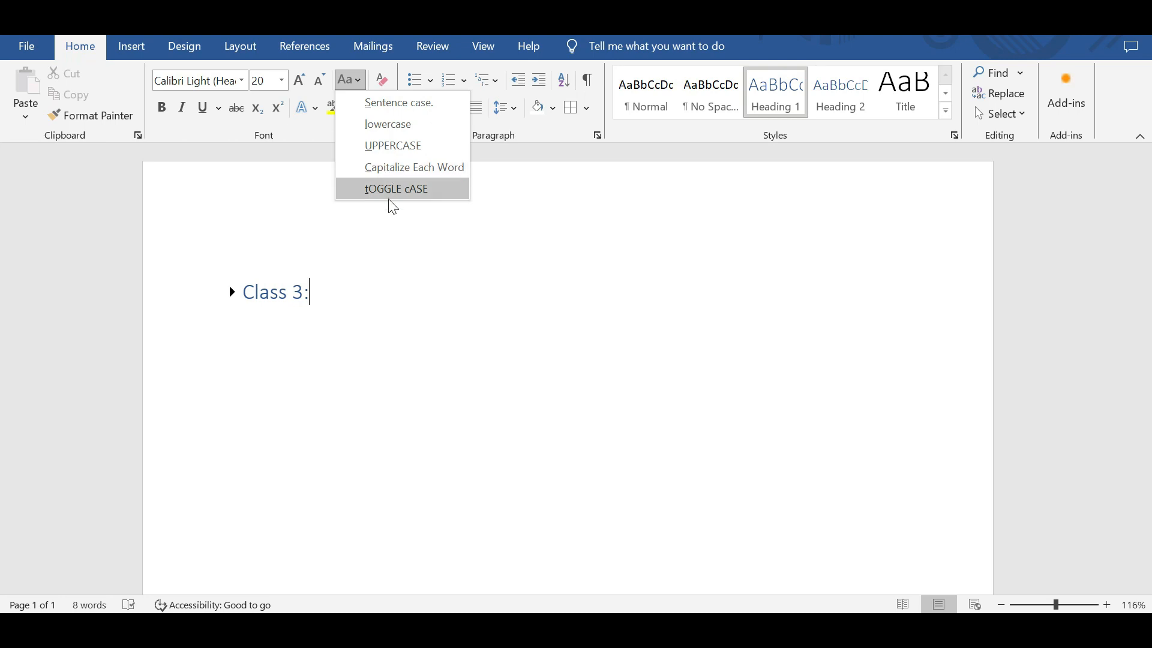
click(375, 236)
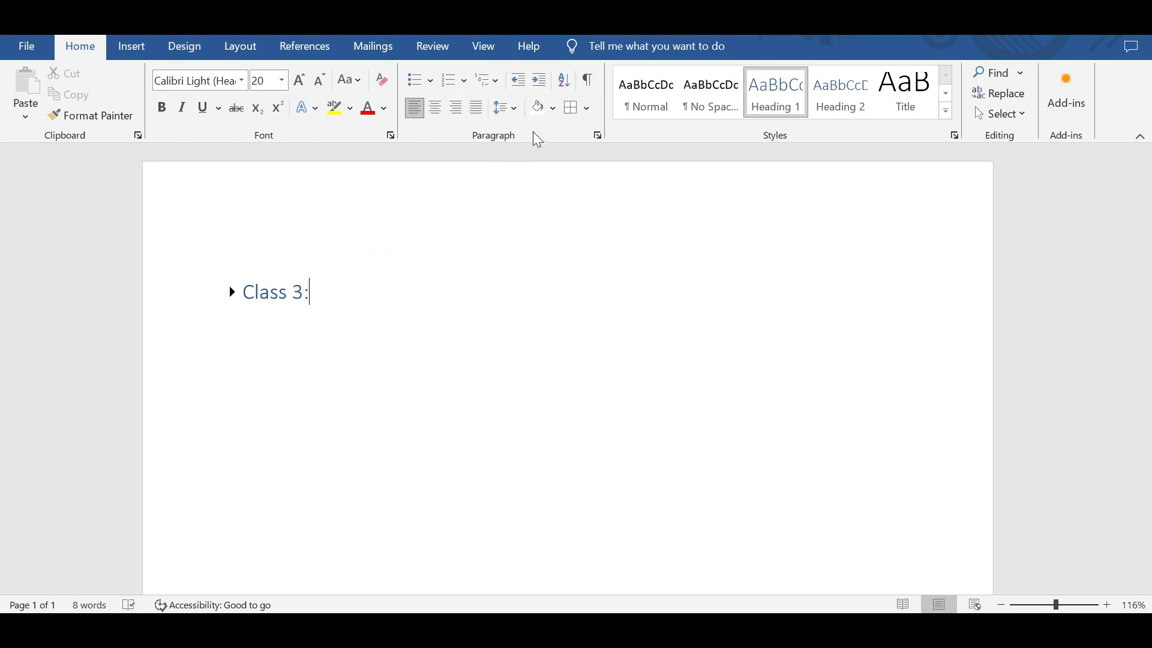
click(481, 120)
click(430, 79)
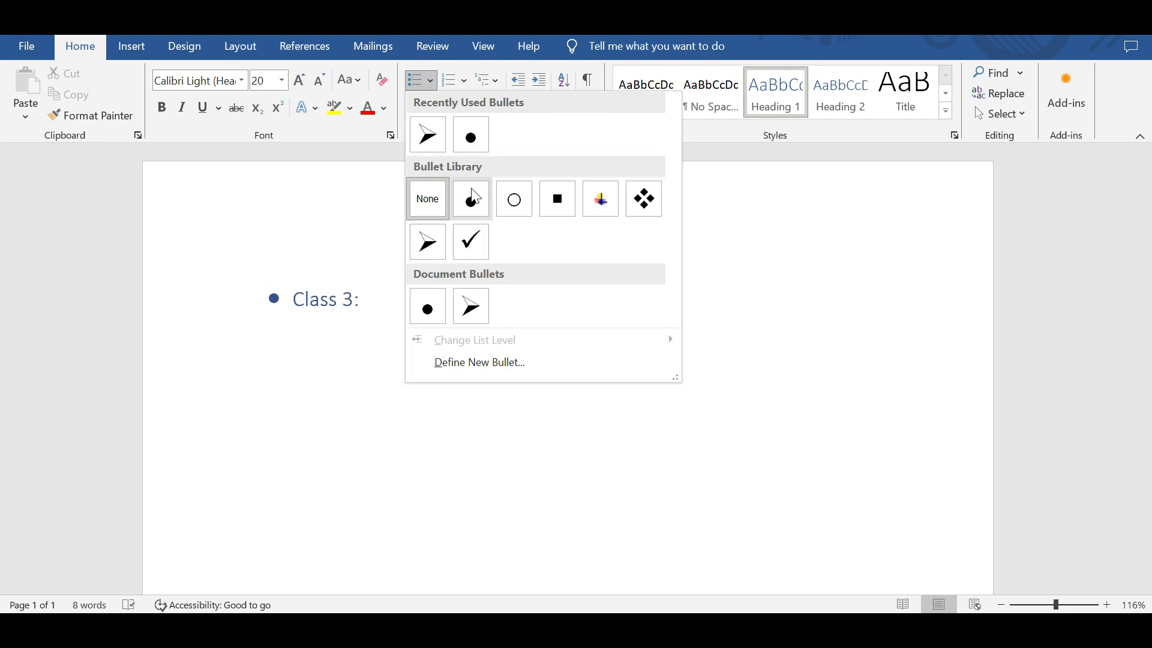
click(464, 80)
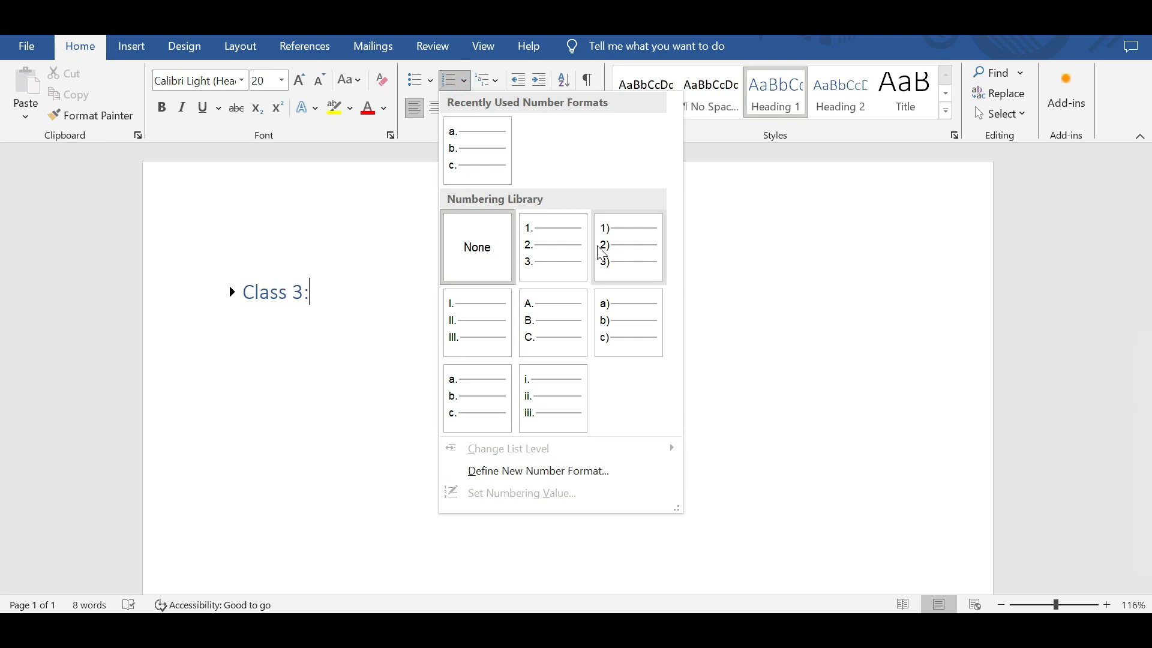
click(354, 430)
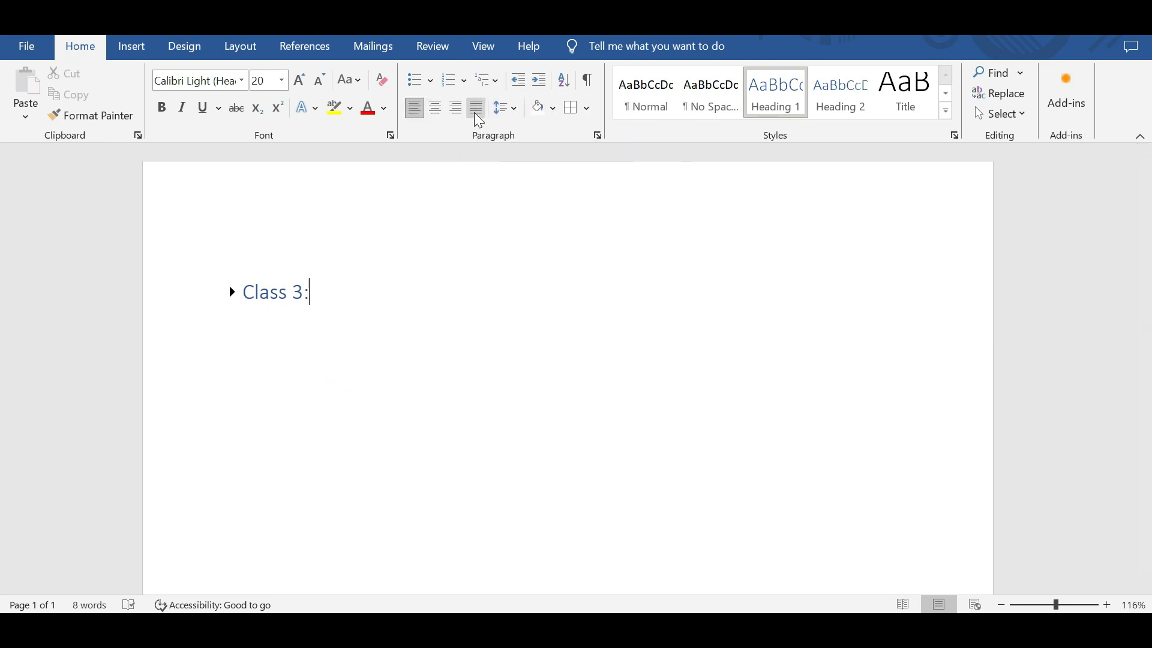
Try left, centre and right alignment on the "Class 3:" heading, finishing with justified alignment
click(416, 110)
click(443, 114)
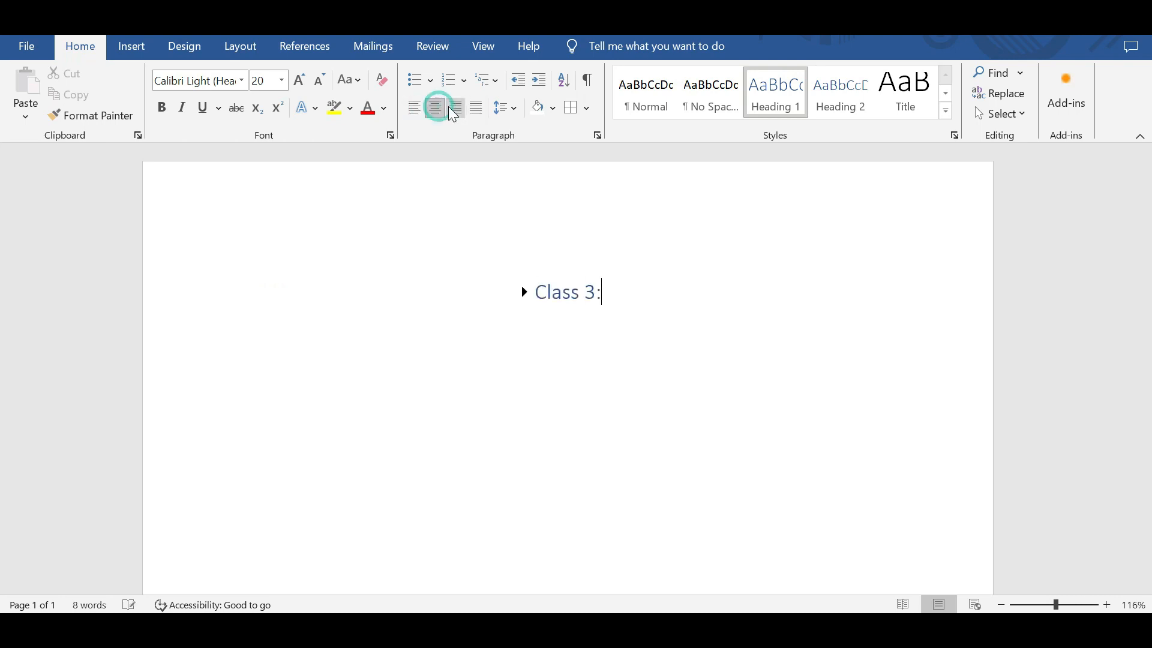
click(455, 113)
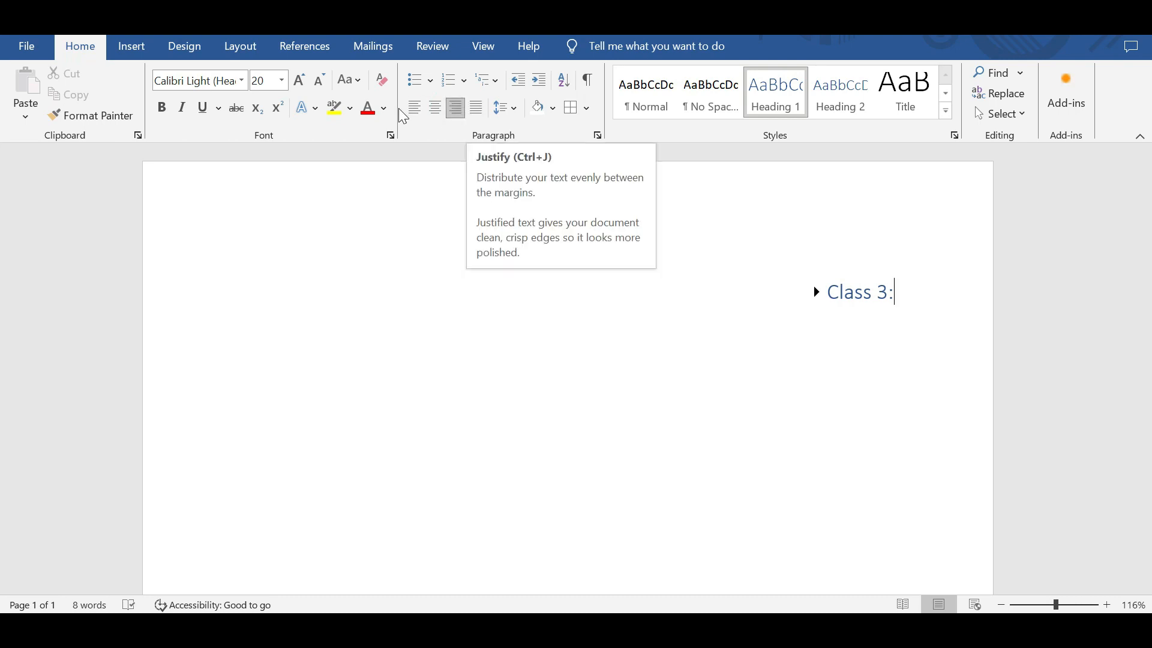
click(478, 114)
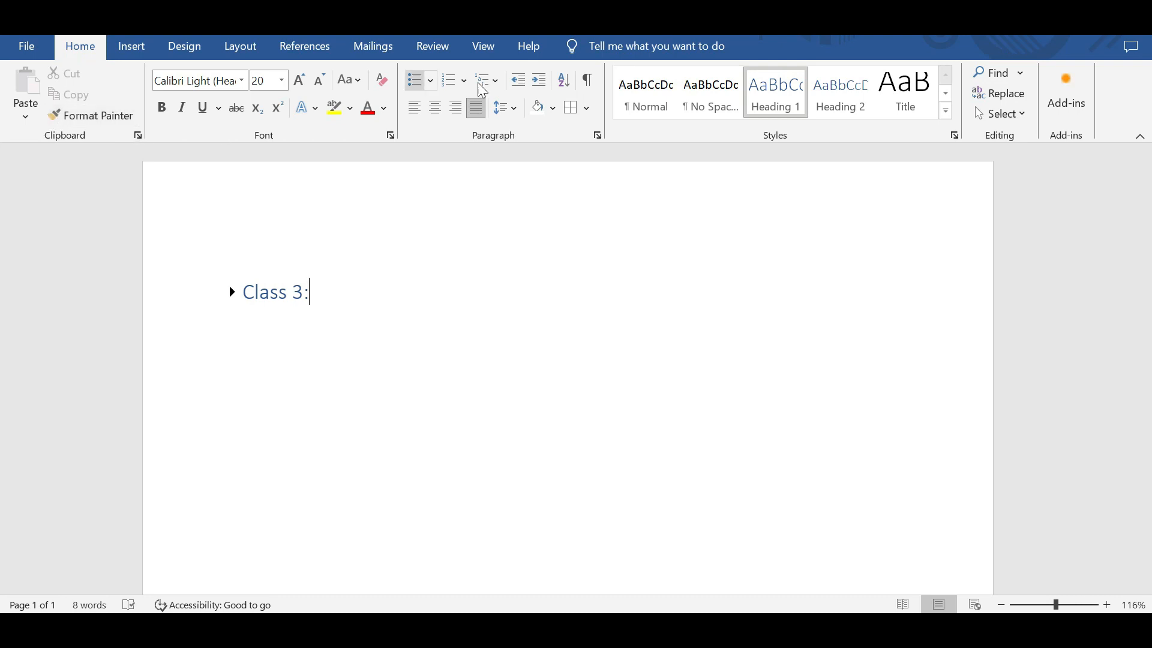
click(143, 46)
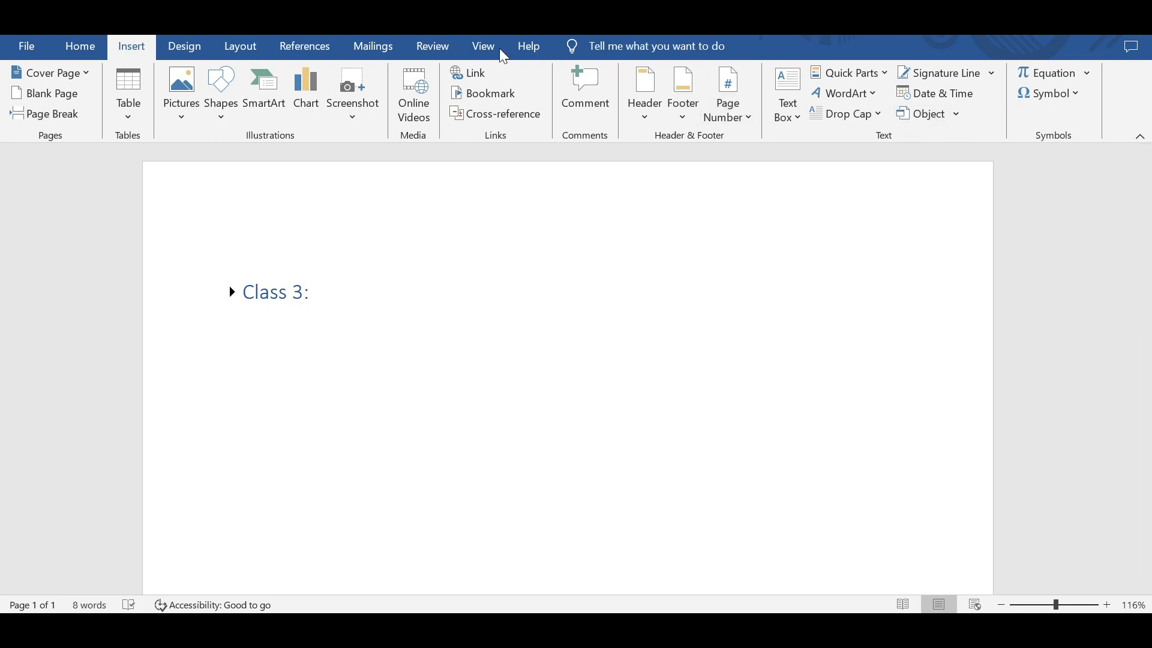
click(85, 48)
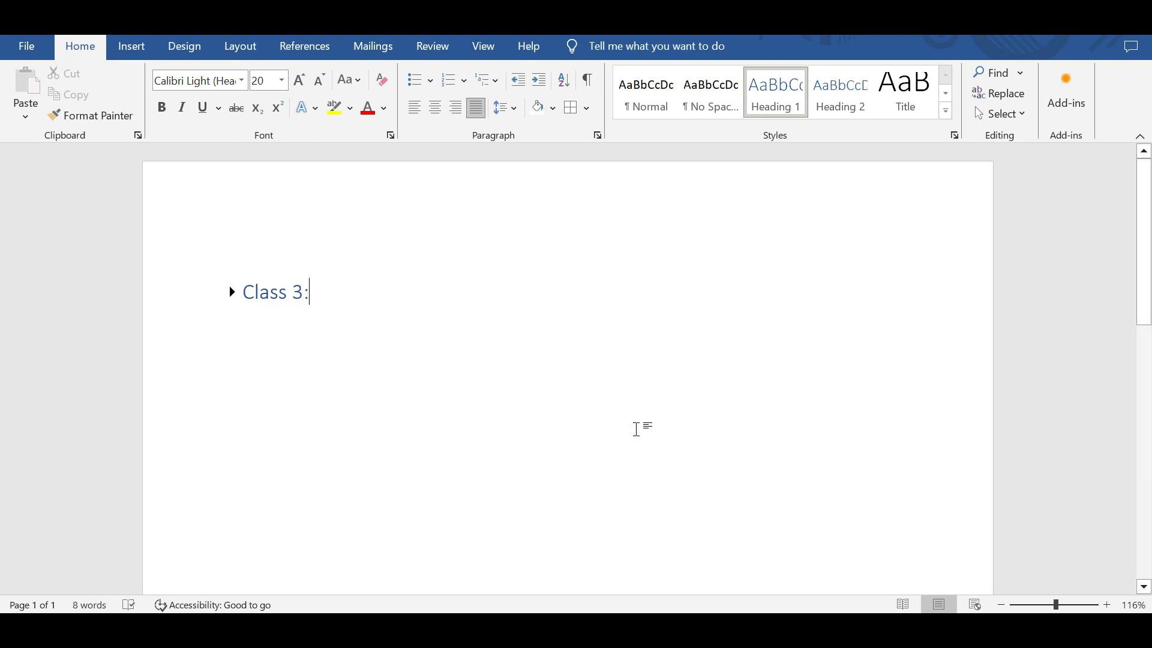
mouse_move(685, 630)
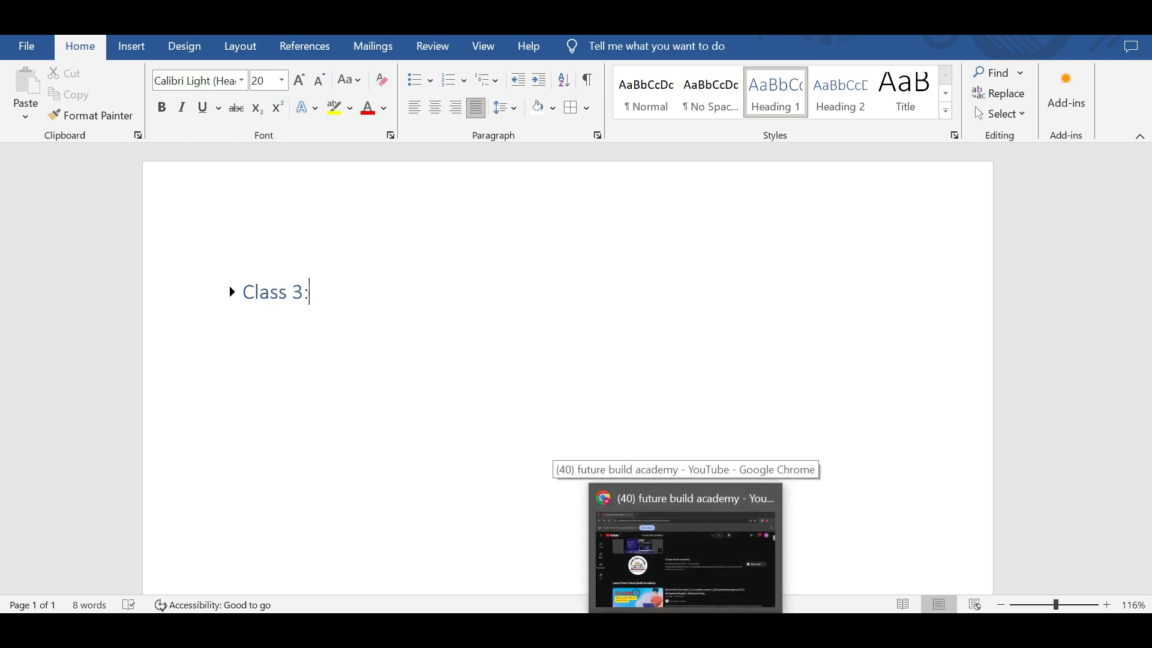